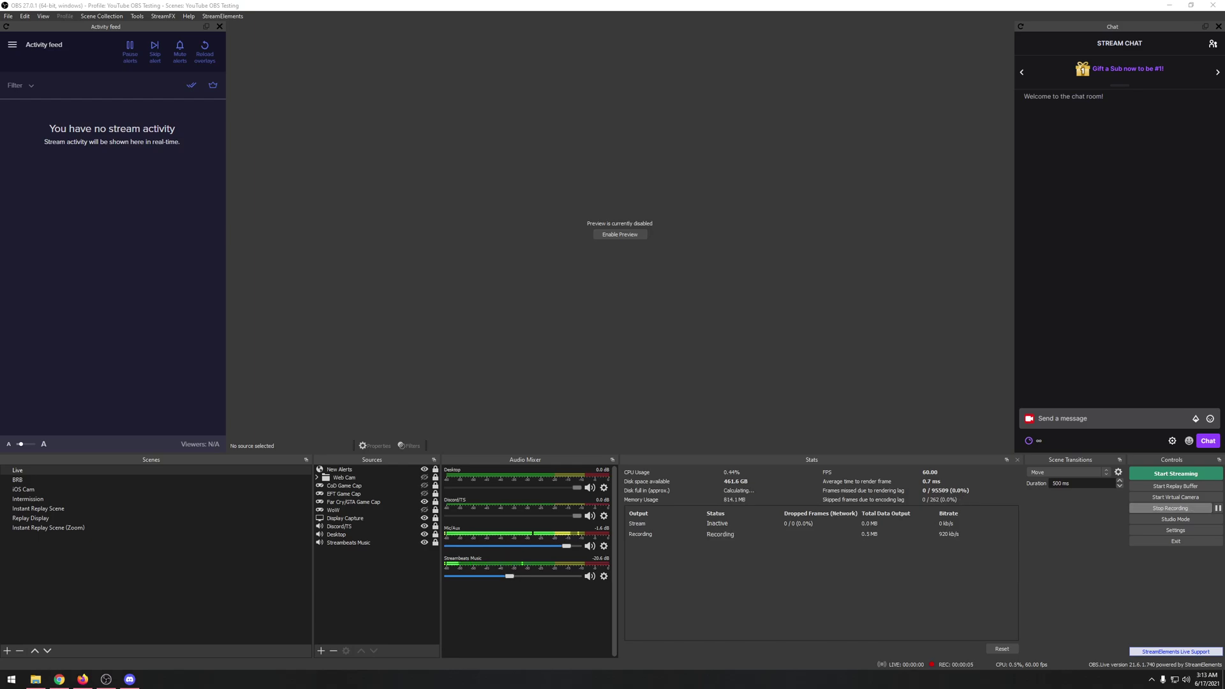
- Switch to Firefox and read the Reddit thread about using OBS noise suppression in Discord and other games
click(83, 678)
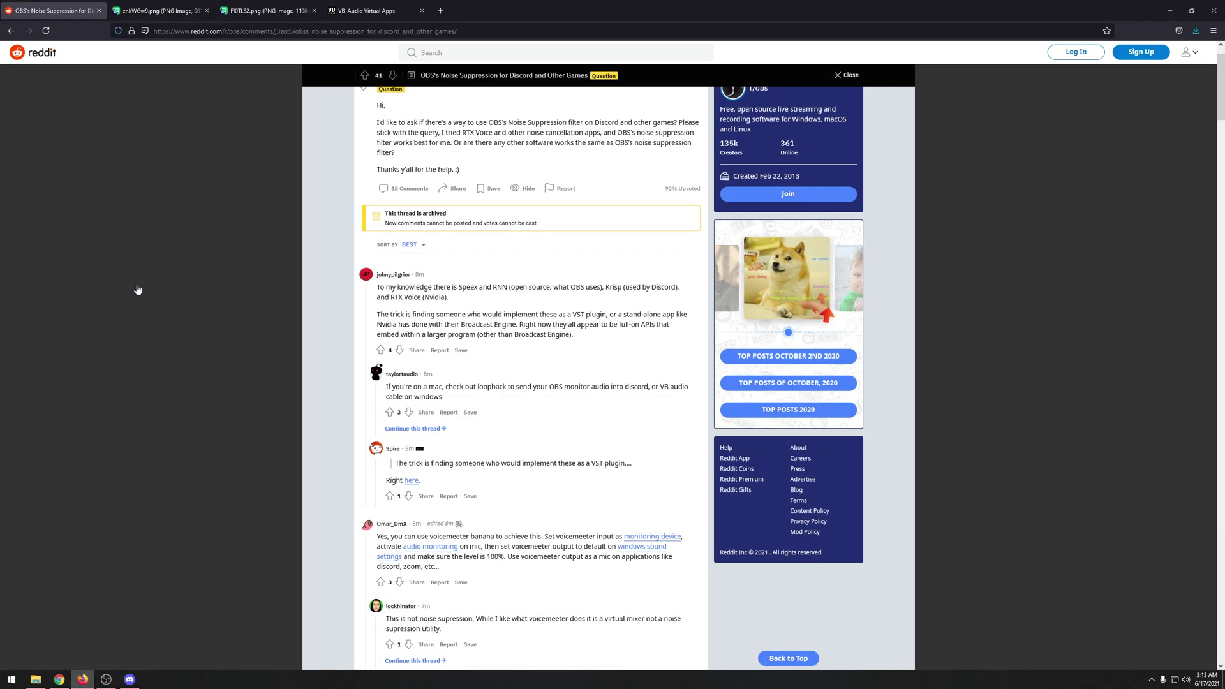
scroll(291, 303, up, 2)
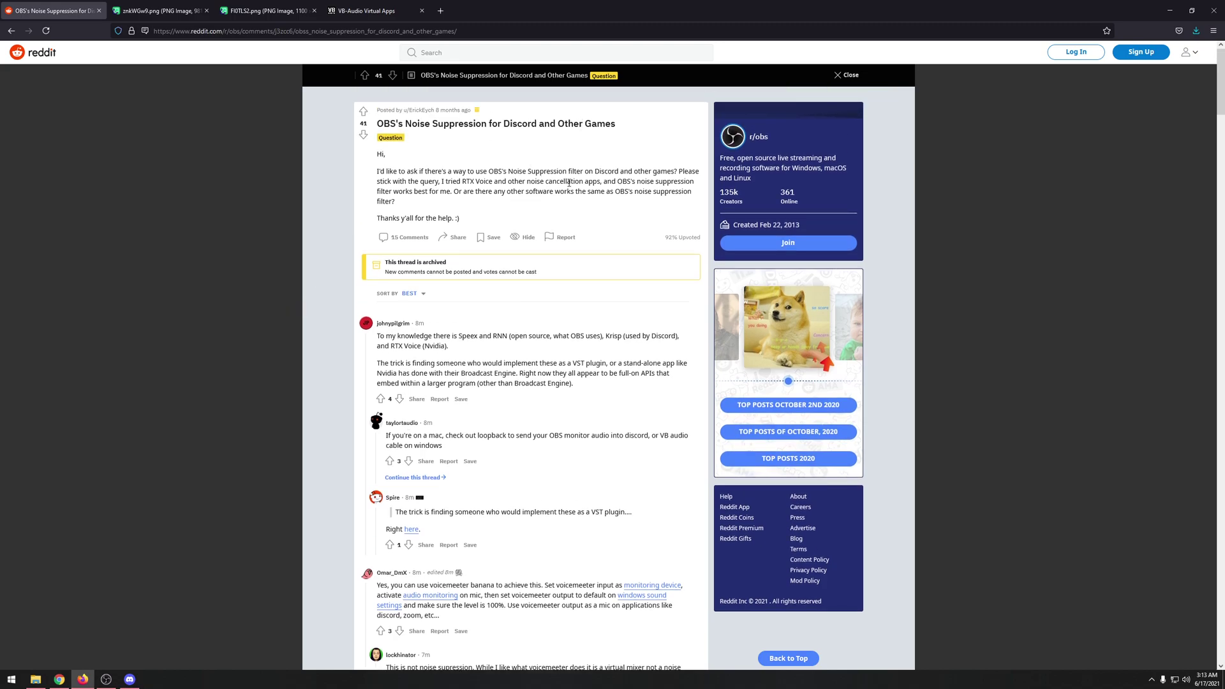
double_click(464, 336)
click(513, 345)
scroll(595, 273, down, 5)
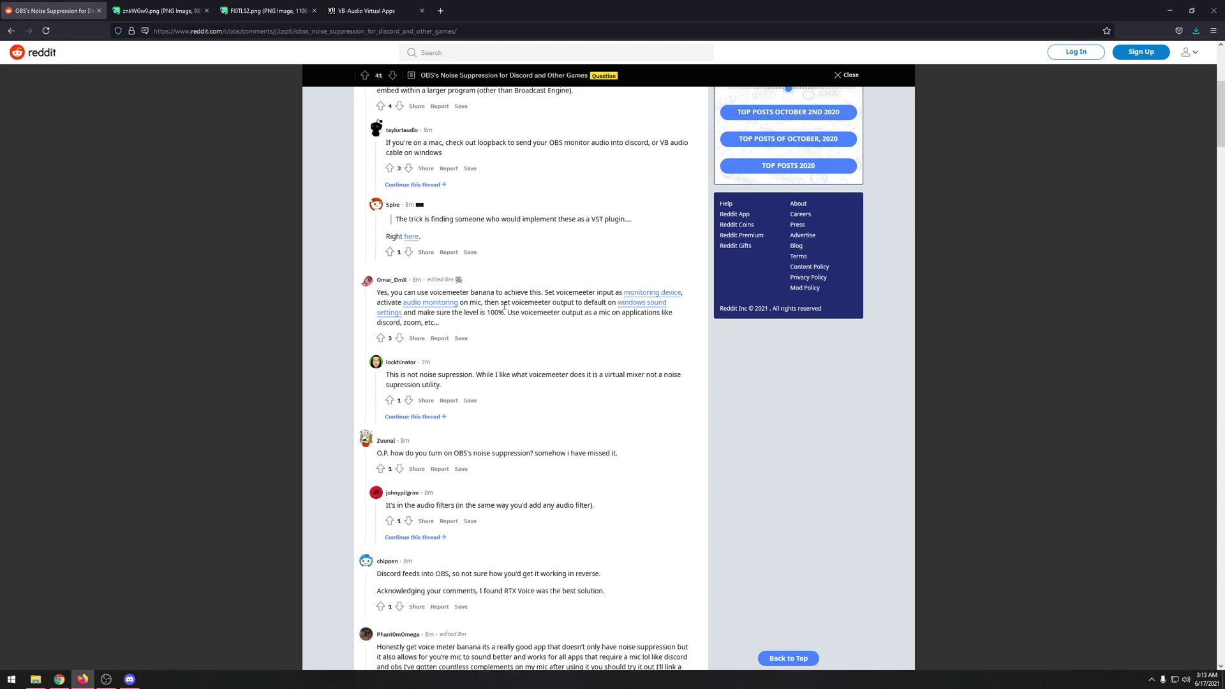
scroll(511, 310, up, 2)
scroll(536, 315, down, 3)
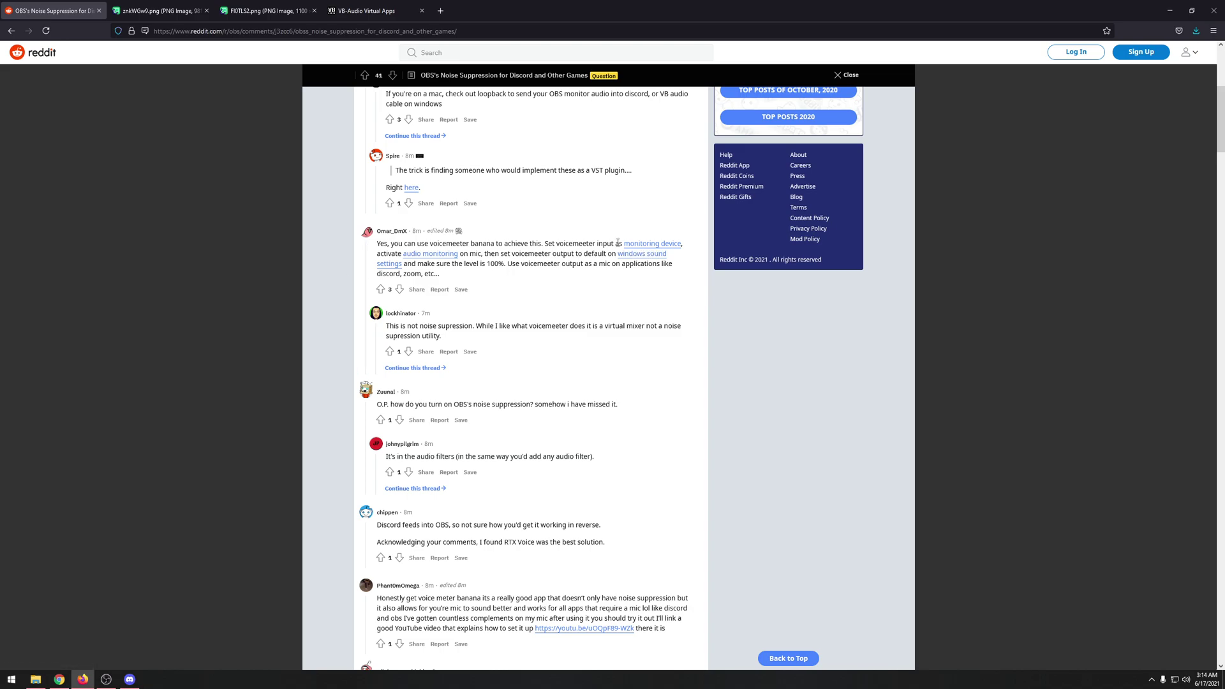
scroll(561, 309, up, 5)
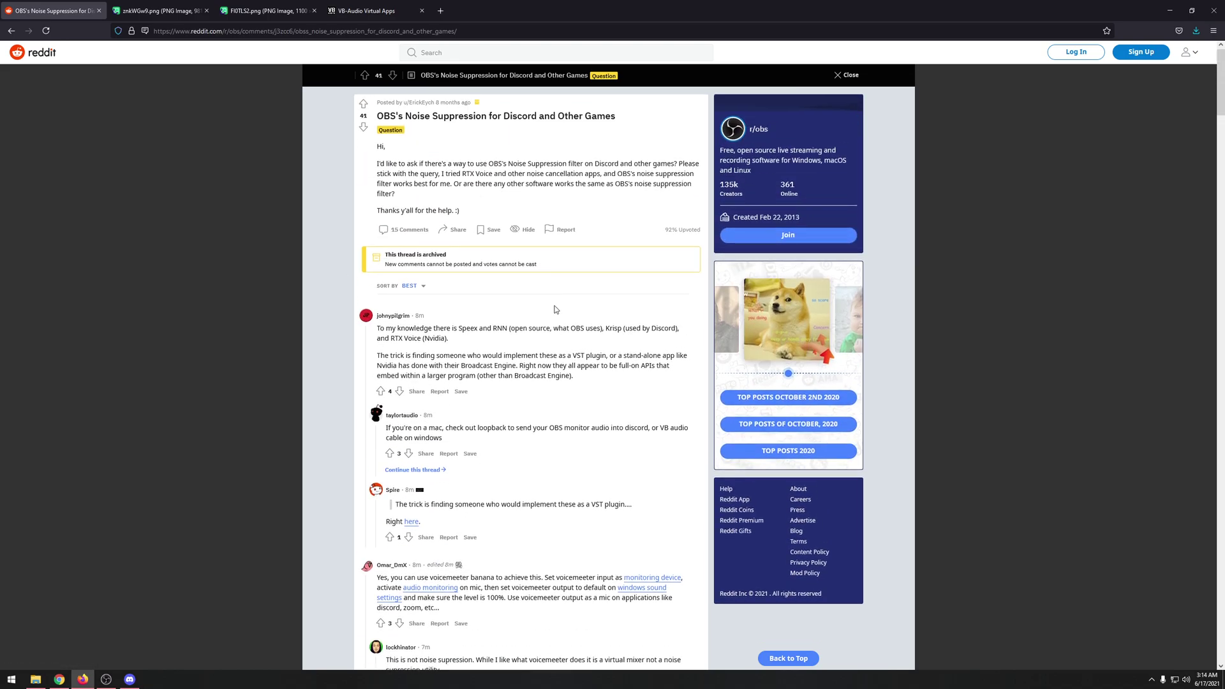
- Download the Windows driver package VBCABLE_Driver_Pack43.zip from the VB-Audio site and save the file
key(ctrl+shift+Tab)
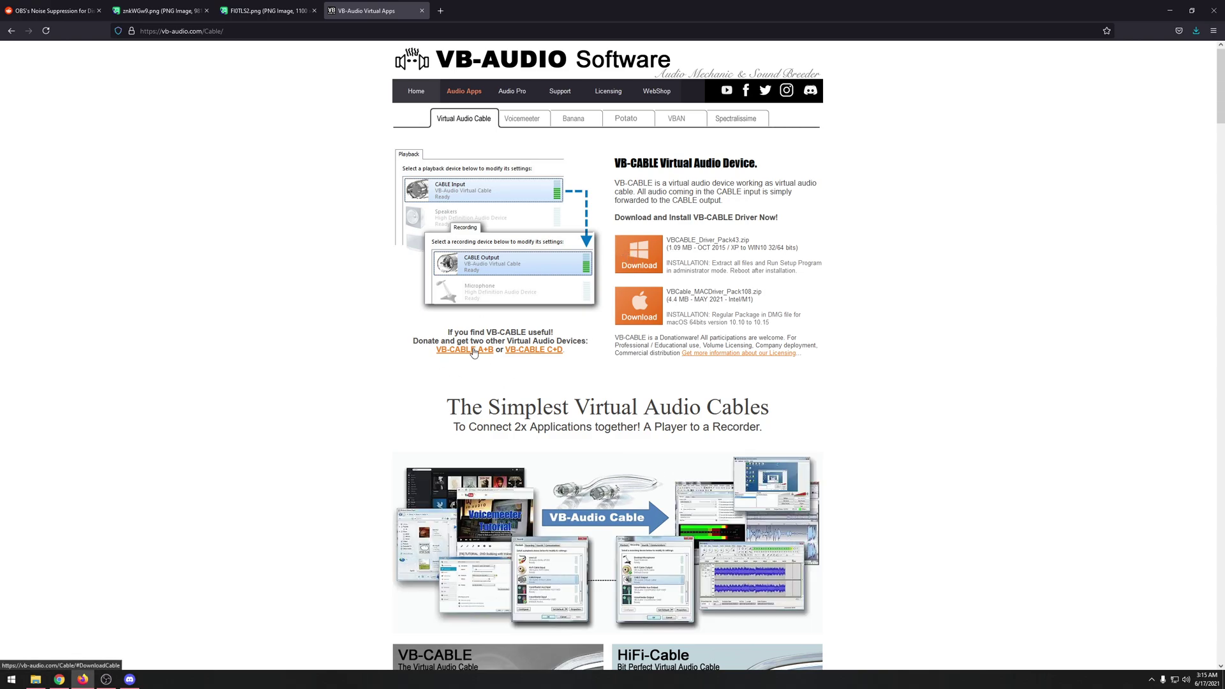
click(646, 255)
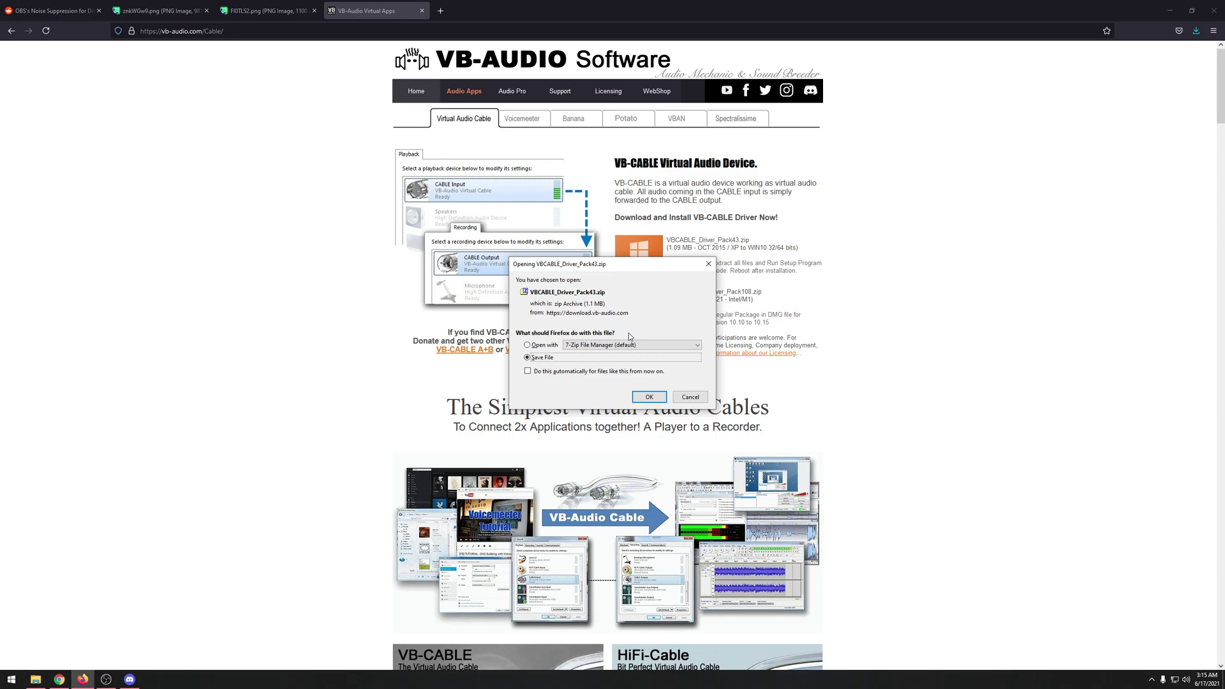
click(649, 397)
- Create a new folder on the desktop and place the VBCABLE_Driver_Pack43 archive beside it
click(1165, 10)
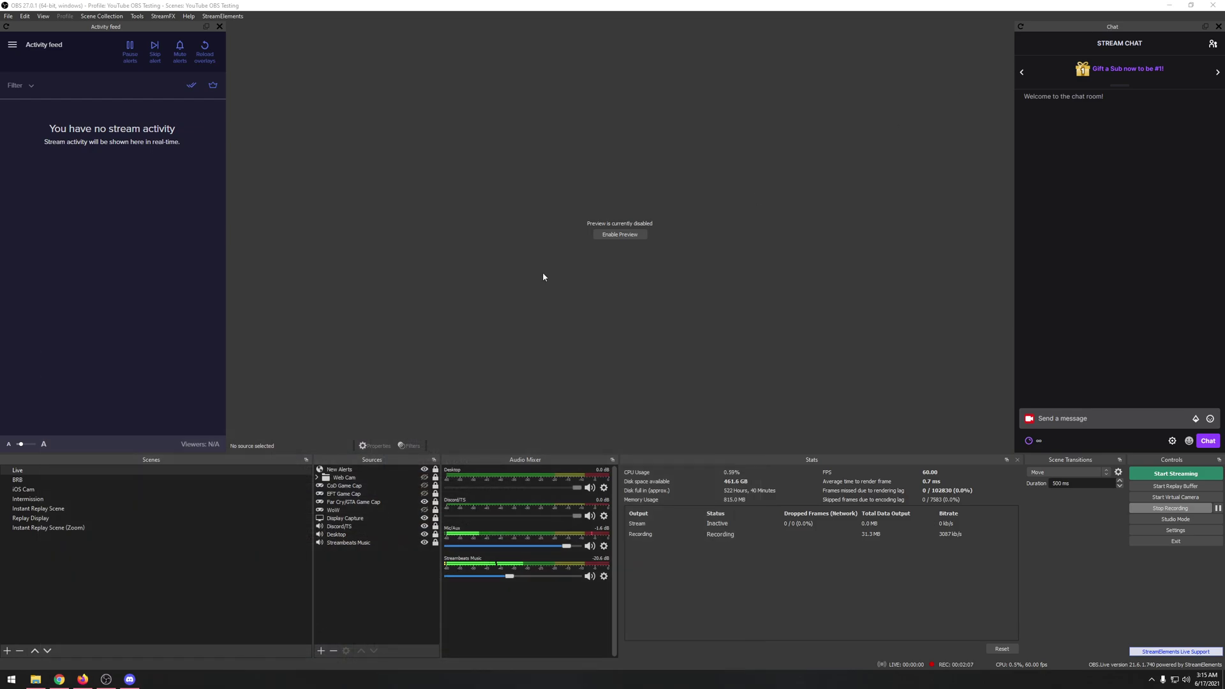
click(1169, 6)
drag(18, 17, 665, 302)
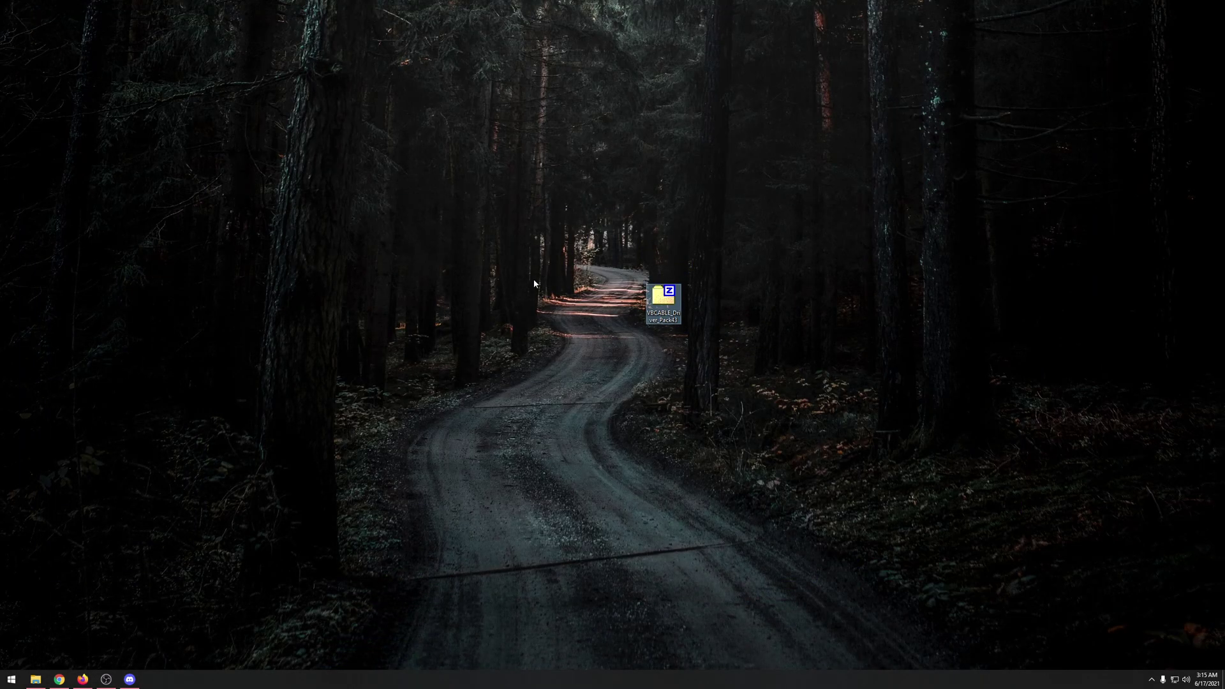
right_click(449, 258)
mouse_move(497, 349)
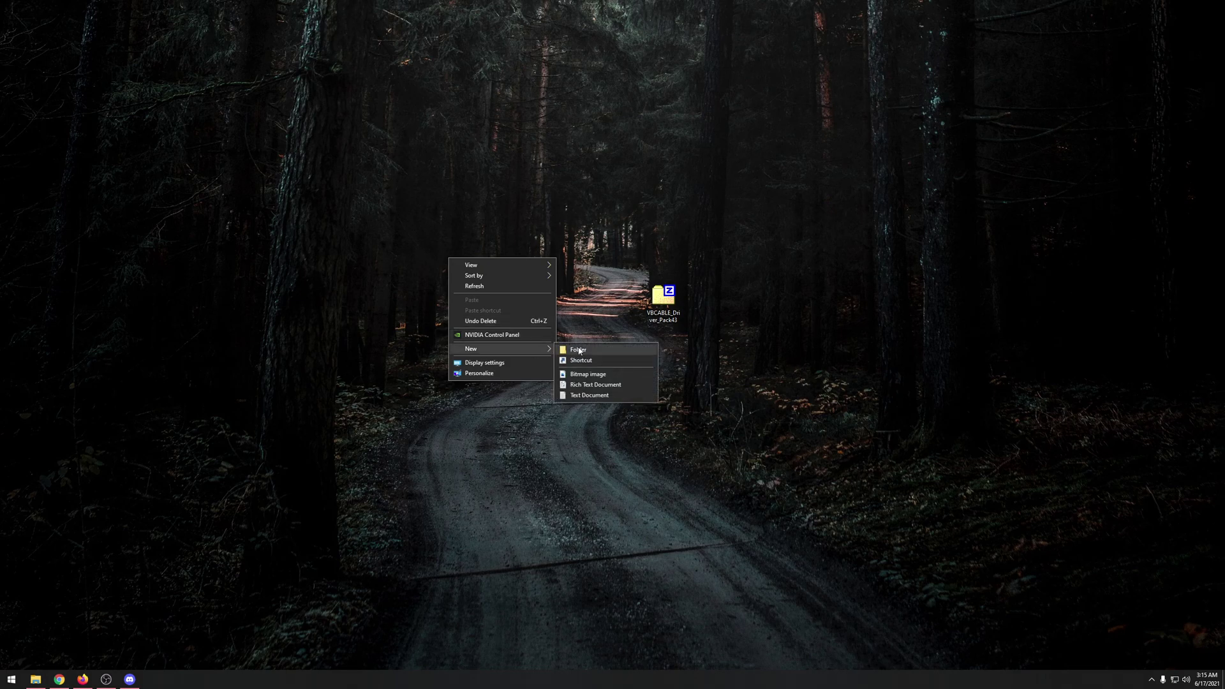
click(578, 350)
drag(665, 301, 570, 270)
- Extract all files of the VBCABLE_Driver_Pack43 archive into the new desktop folder and close the archive
double_click(570, 270)
drag(426, 132, 592, 164)
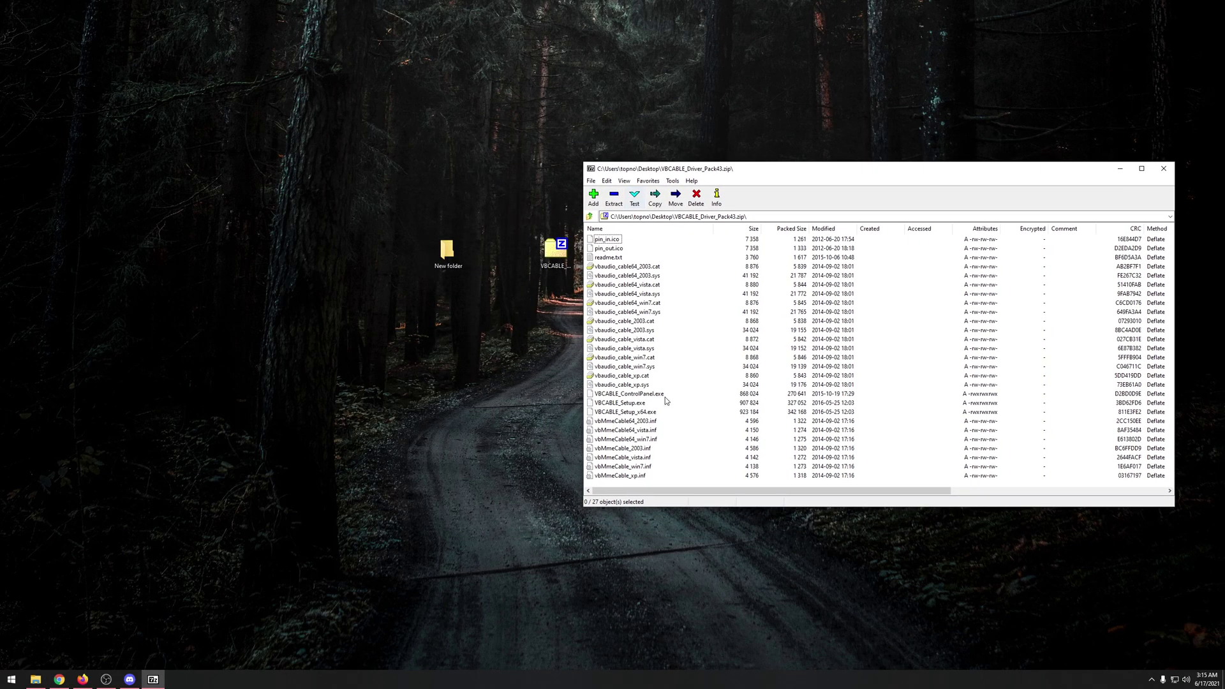
click(620, 475)
key(ctrl+a)
drag(618, 462, 455, 255)
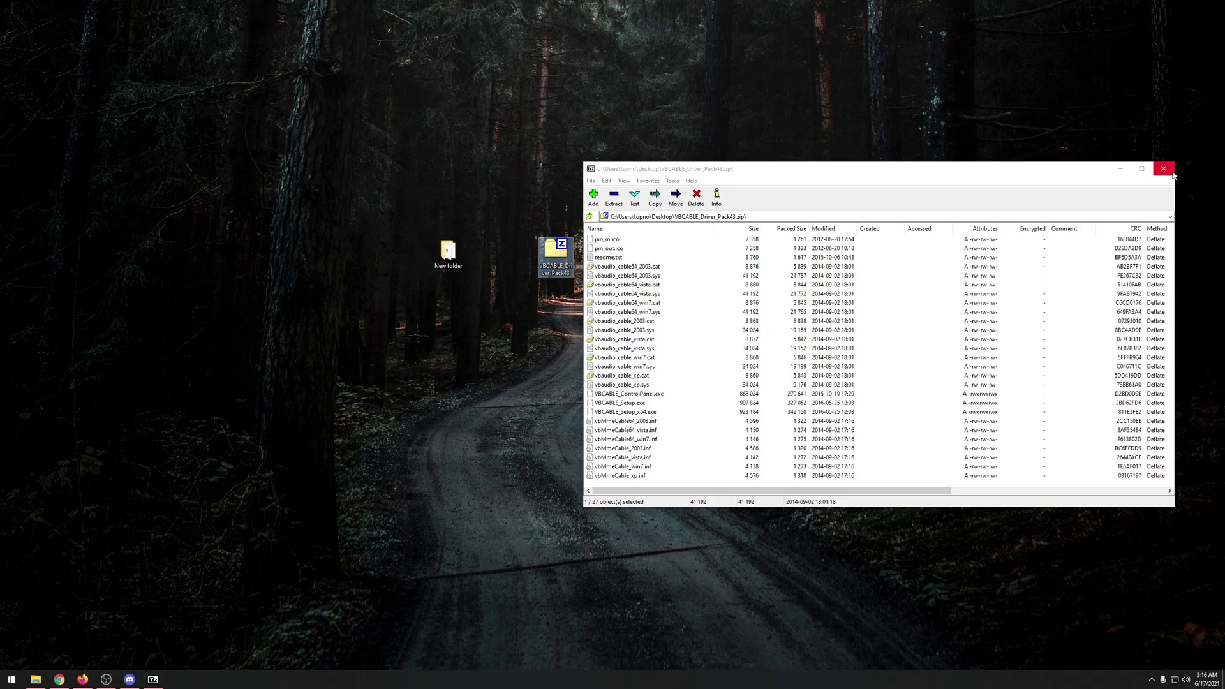
click(1167, 174)
- Look through the extracted files for the VBCABLE_Setup and VBCABLE_Setup_x64 installers
double_click(448, 251)
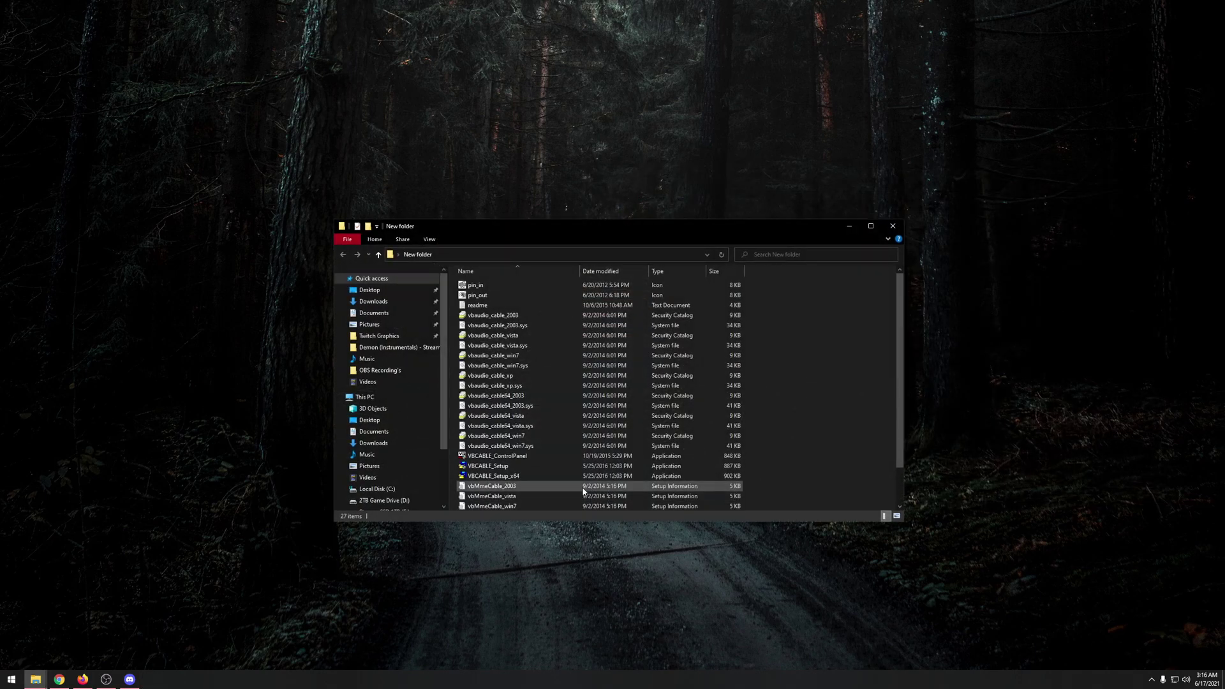
scroll(488, 440, down, 2)
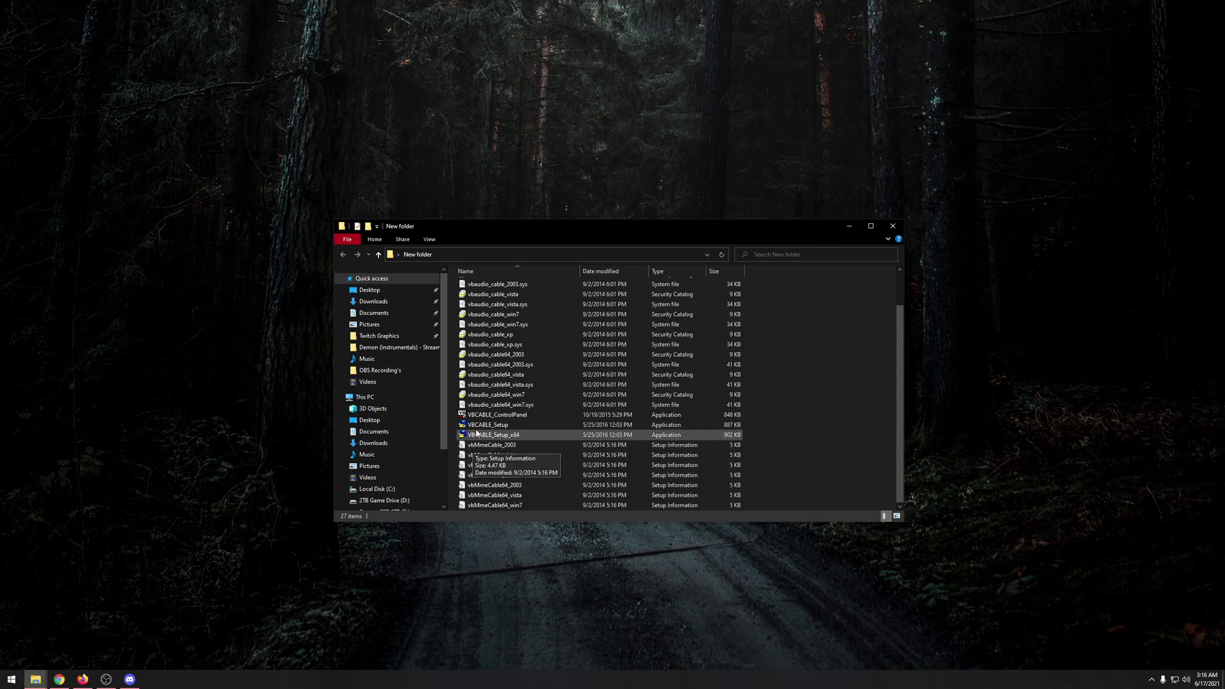
click(846, 233)
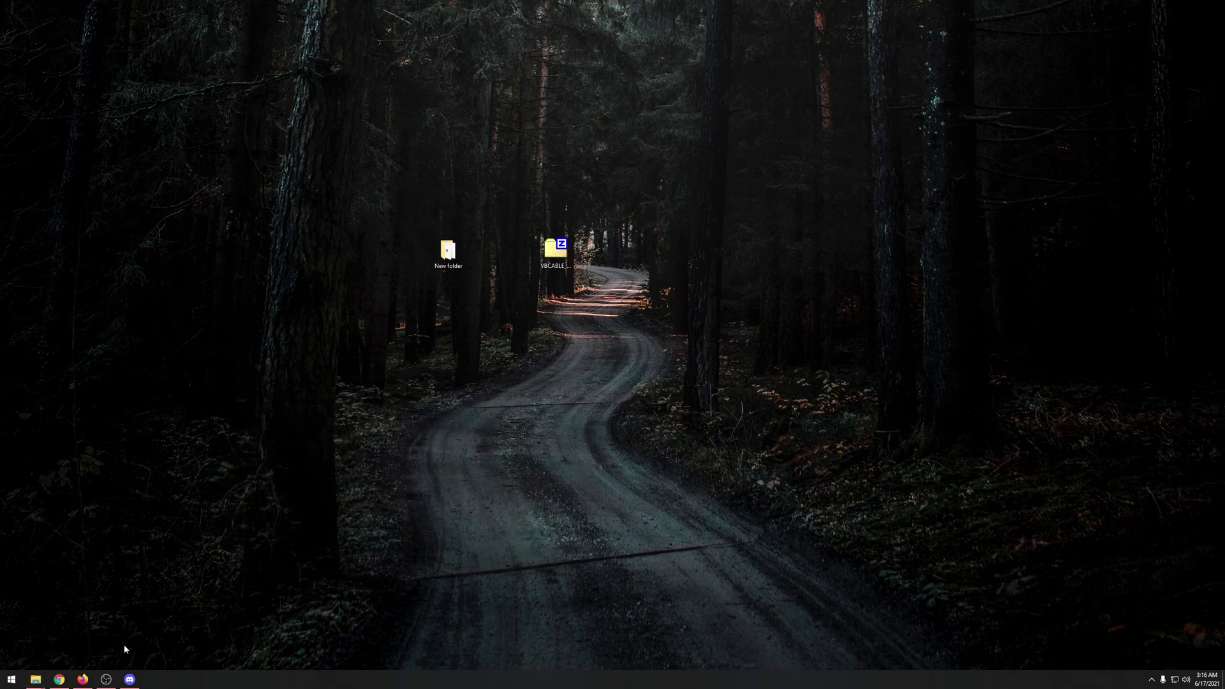
- Switch to OBS and review the Noise Suppression and Noise Gate filter settings of the Mic/Aux source
click(106, 678)
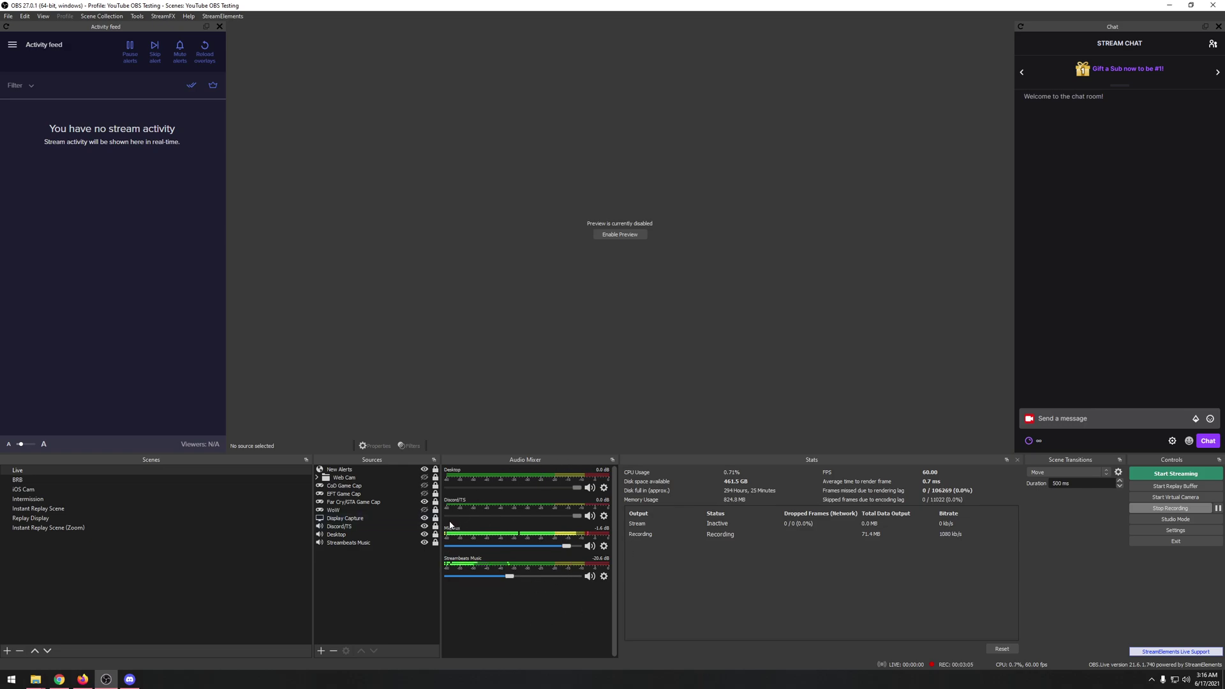
click(603, 546)
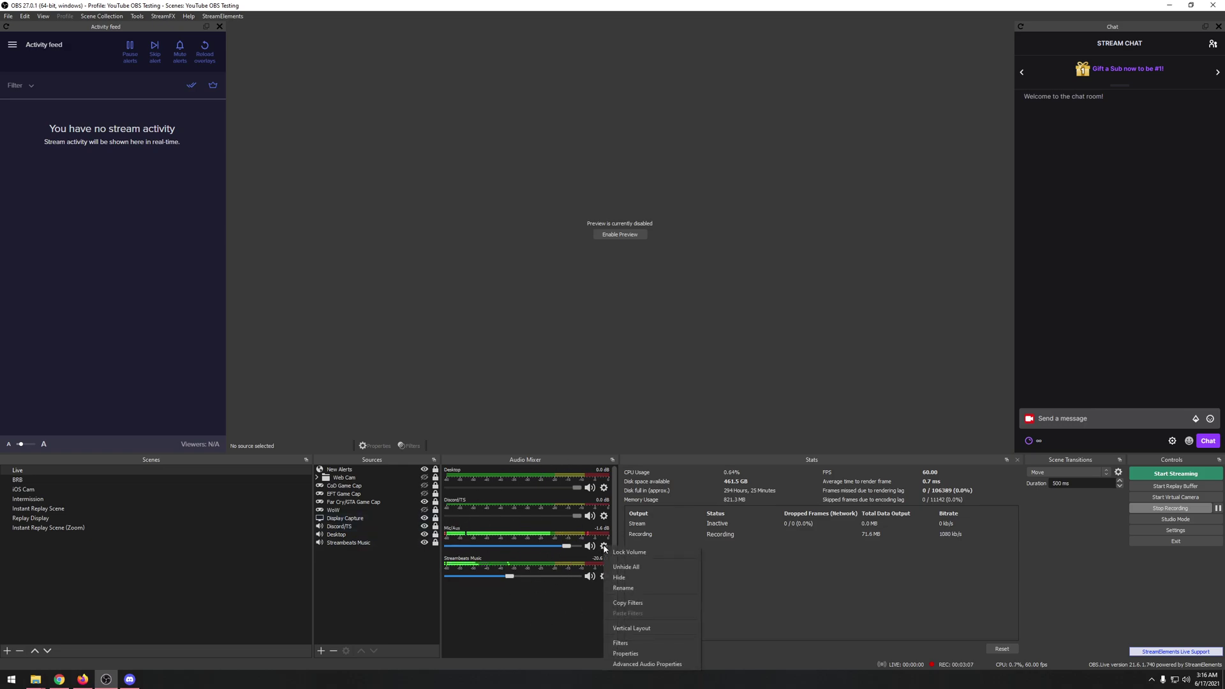
click(628, 643)
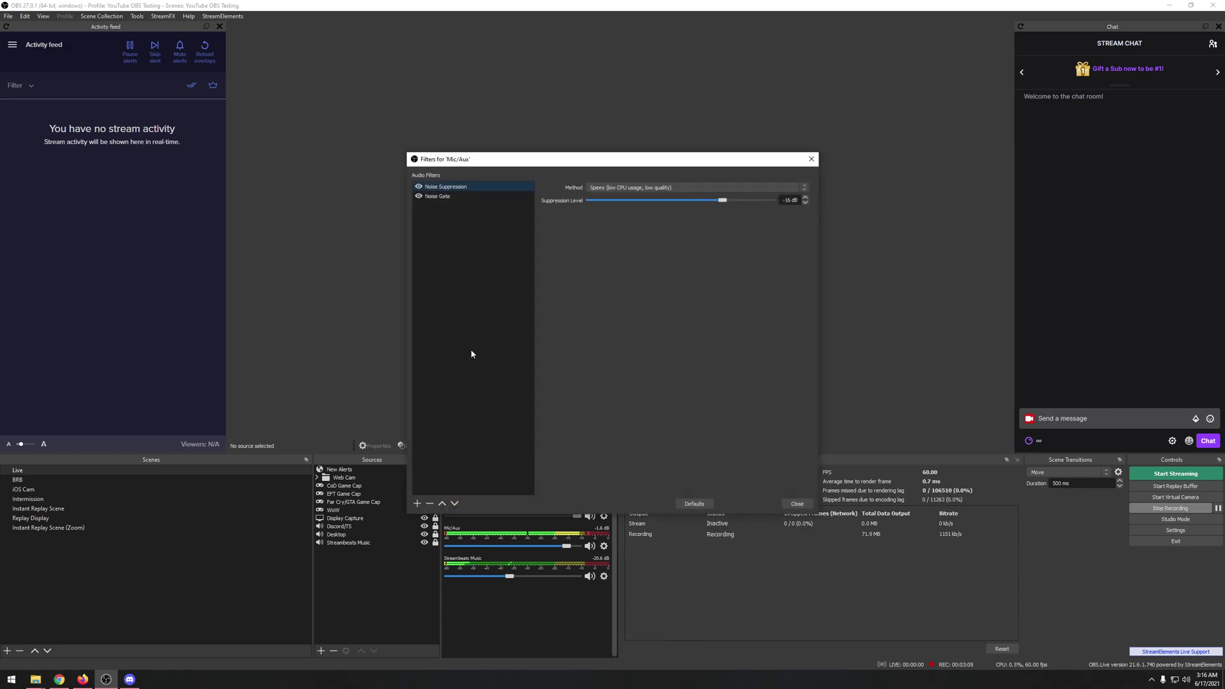
click(439, 197)
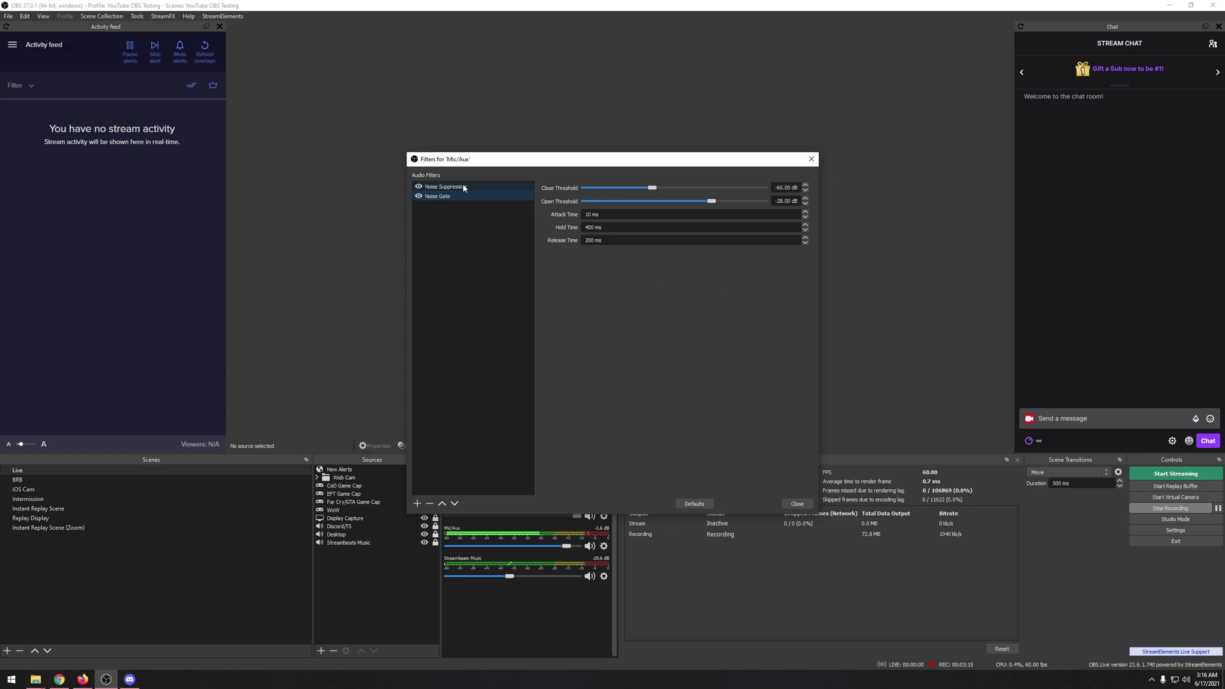
click(464, 187)
click(447, 197)
click(450, 187)
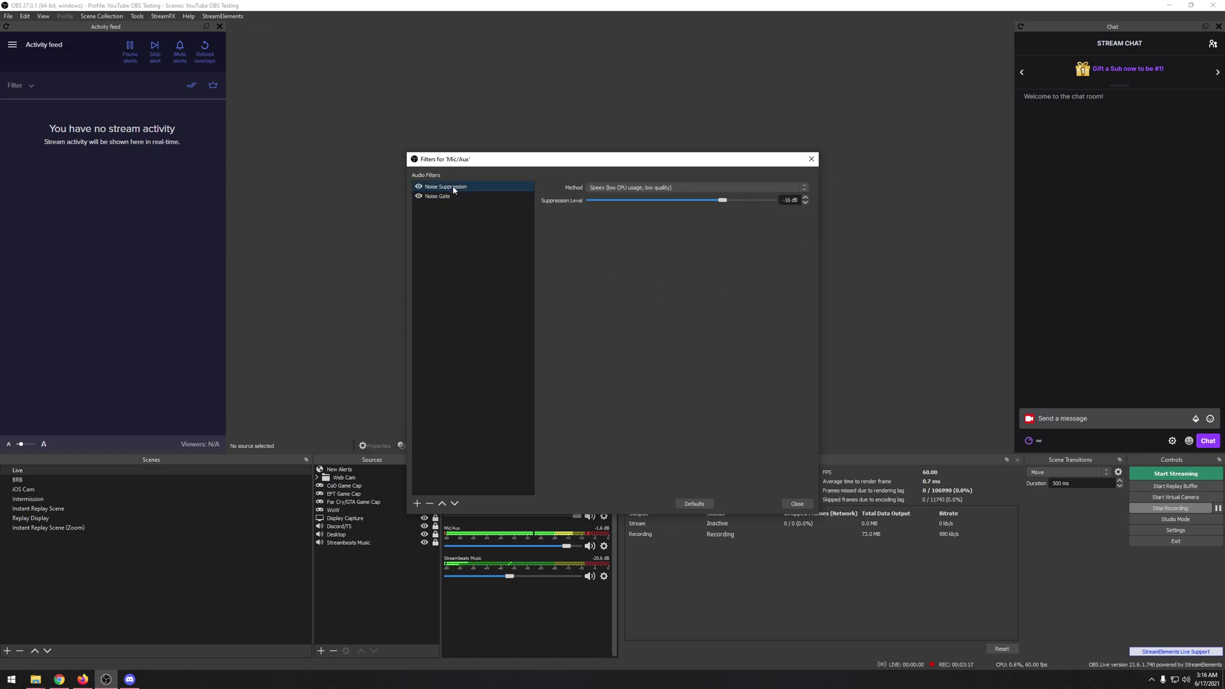
- Add a Gain filter to Mic/Aux and move it above the Noise Suppression filter
click(417, 504)
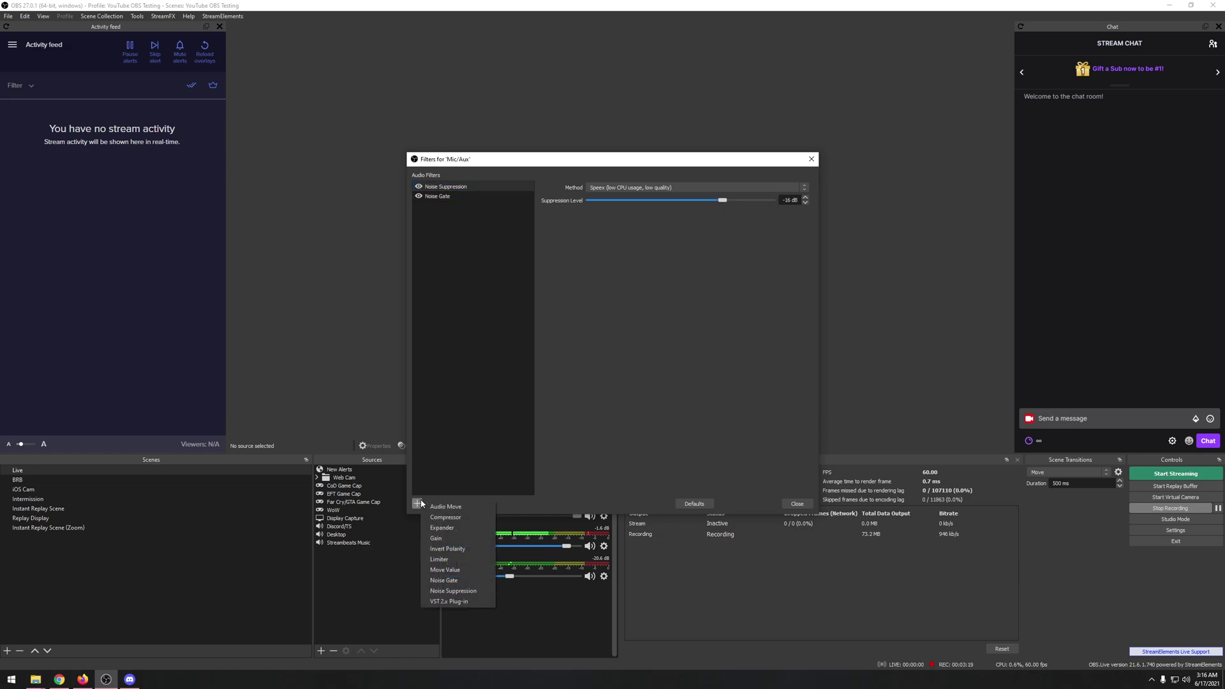
click(447, 540)
click(598, 352)
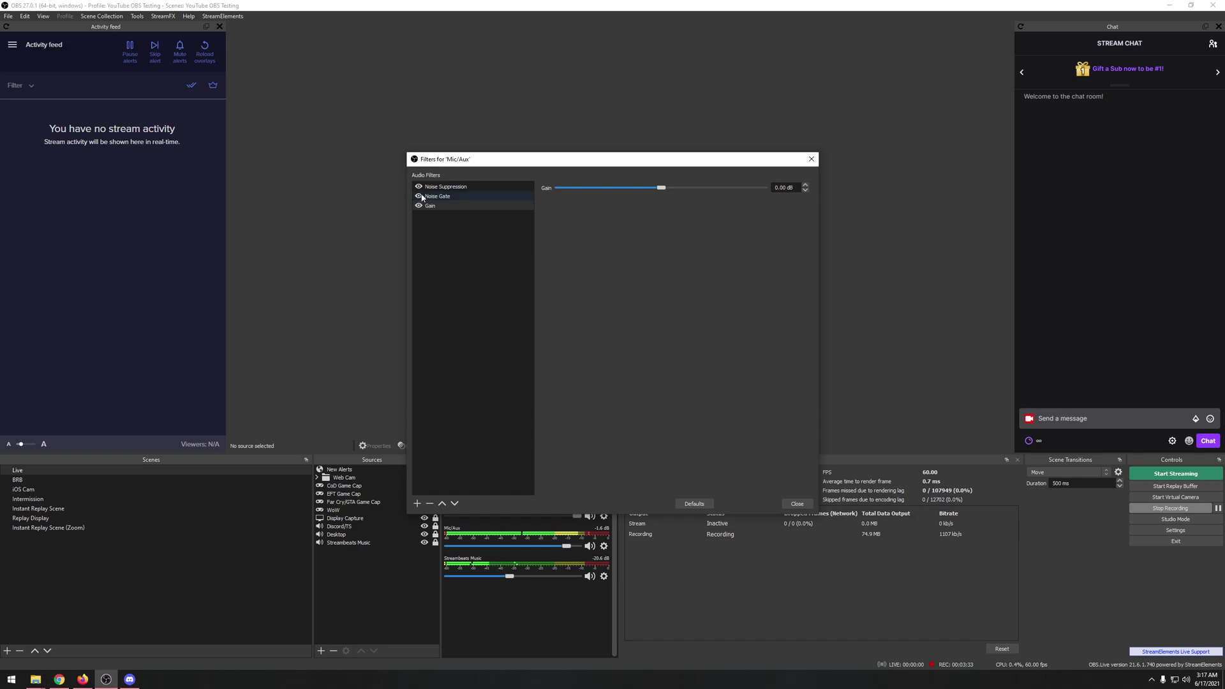
click(442, 503)
click(442, 504)
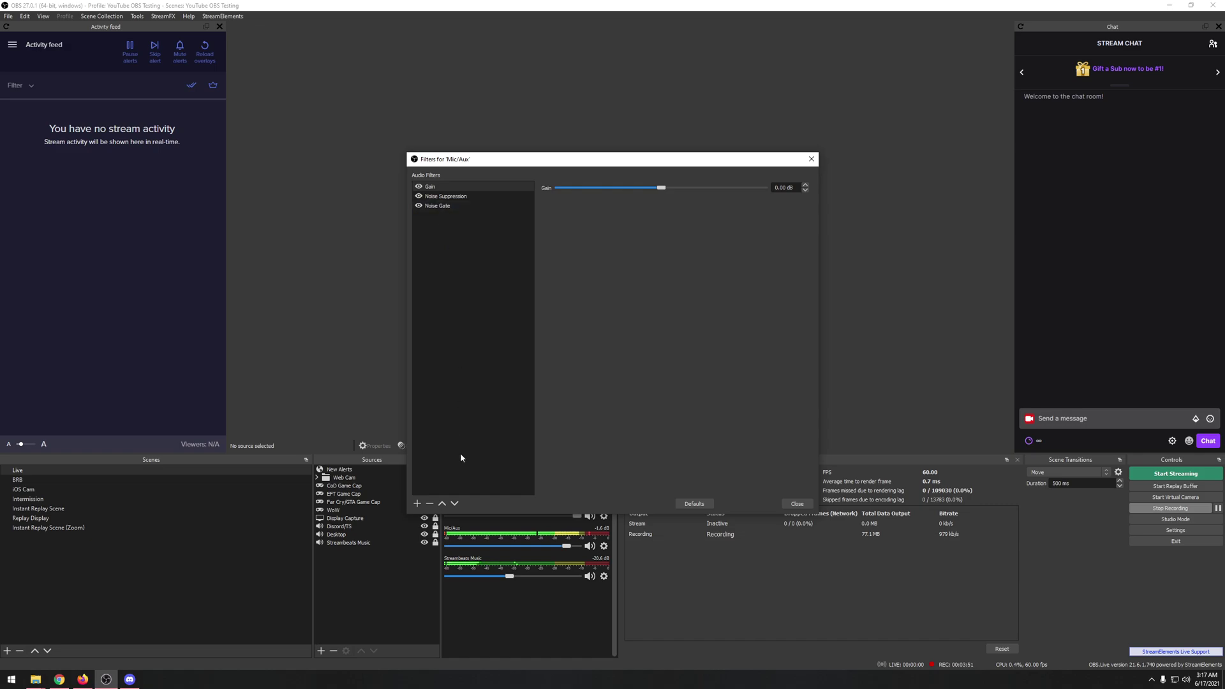
- Remove the Gain filter from Mic/Aux and close the filter settings
click(429, 503)
click(626, 355)
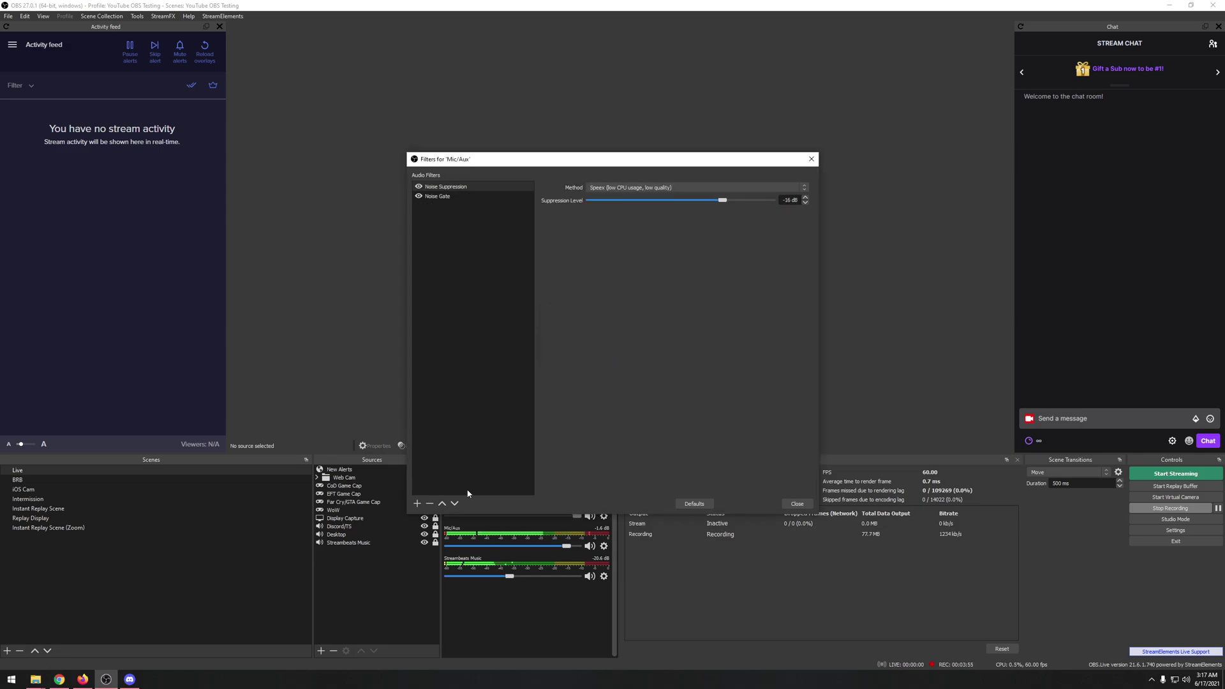
click(417, 504)
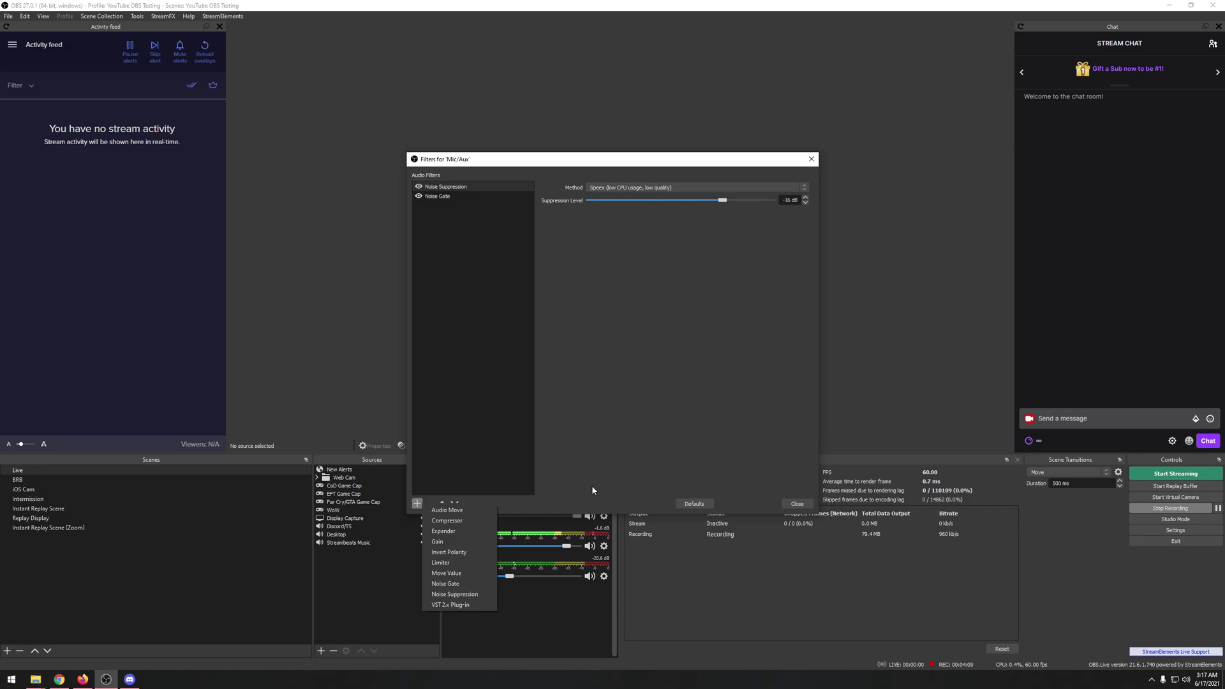
click(761, 496)
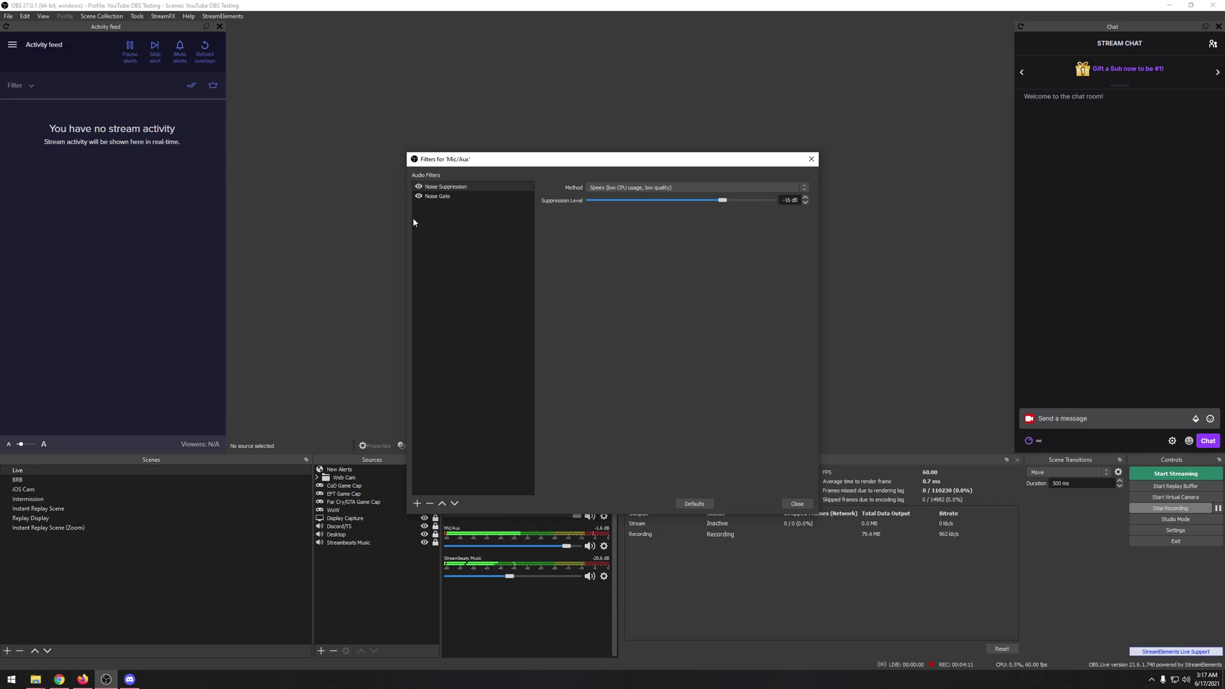
click(805, 506)
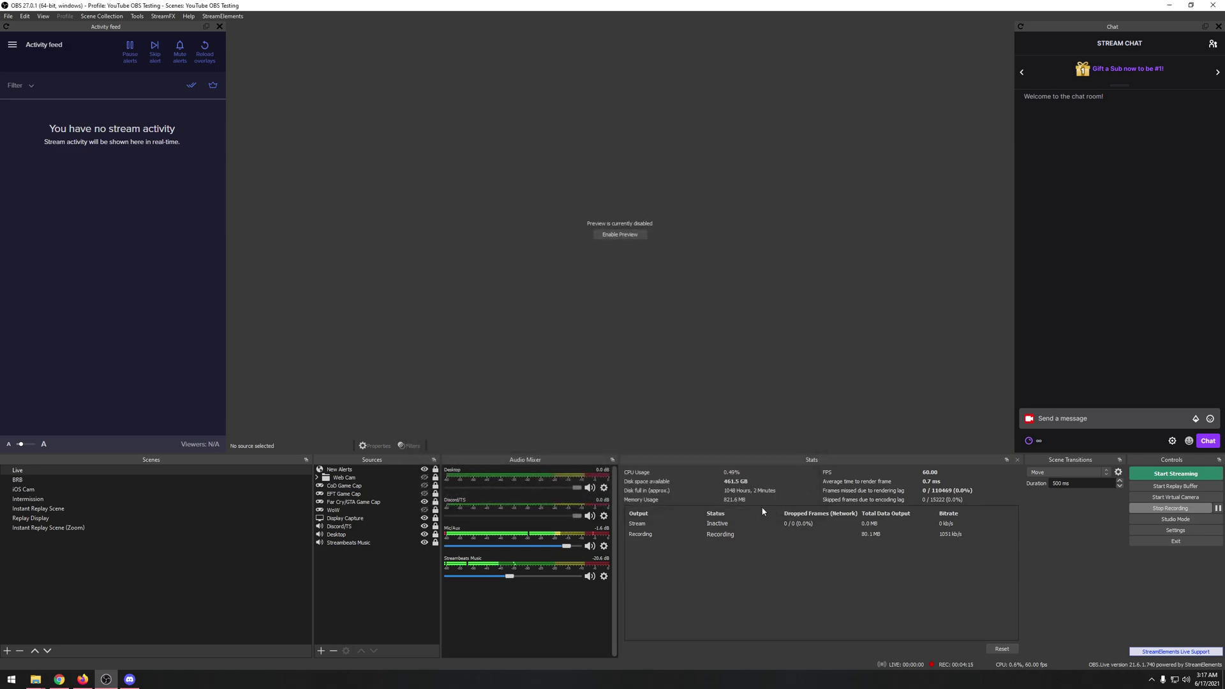
- Review the Monitoring Device choices in the audio settings and confirm with CABLE-B Input (VB-Audio Cable B) selected
click(1175, 530)
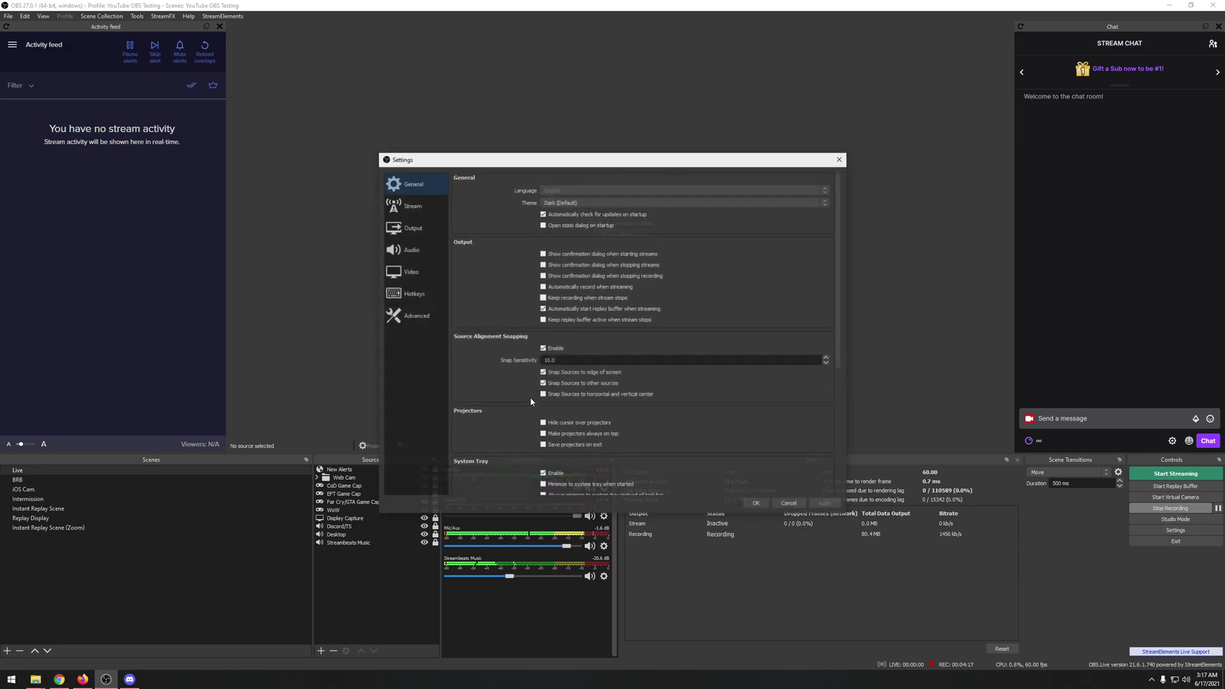
click(410, 249)
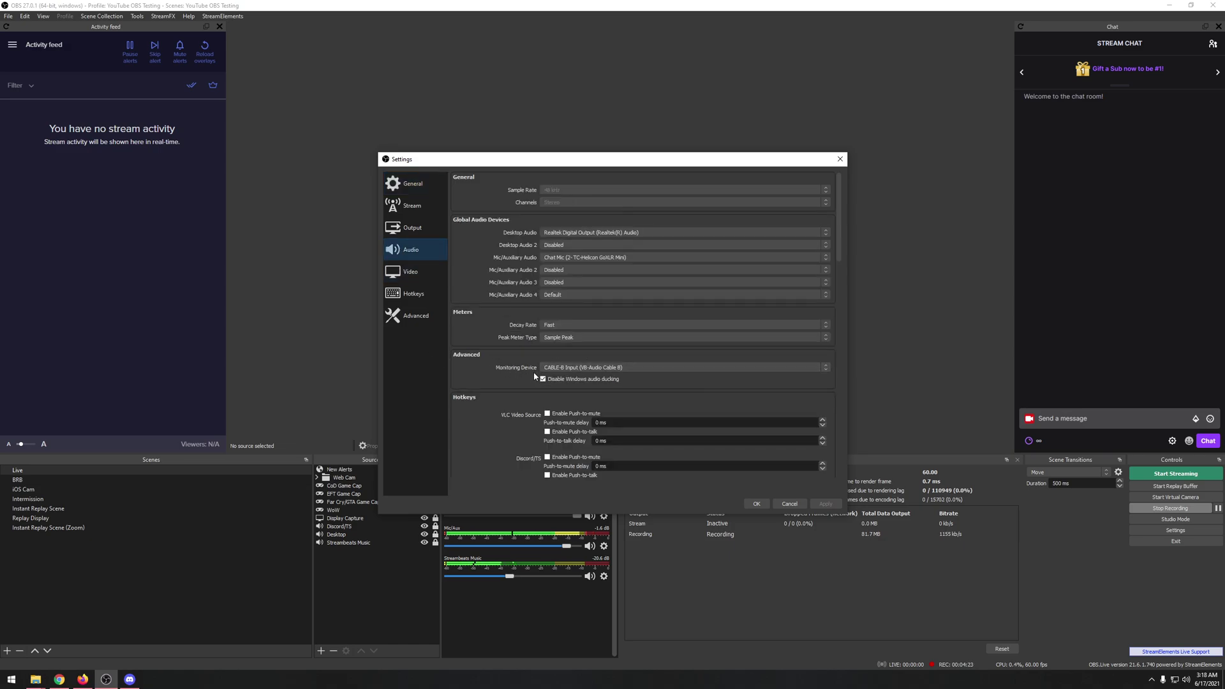
click(627, 367)
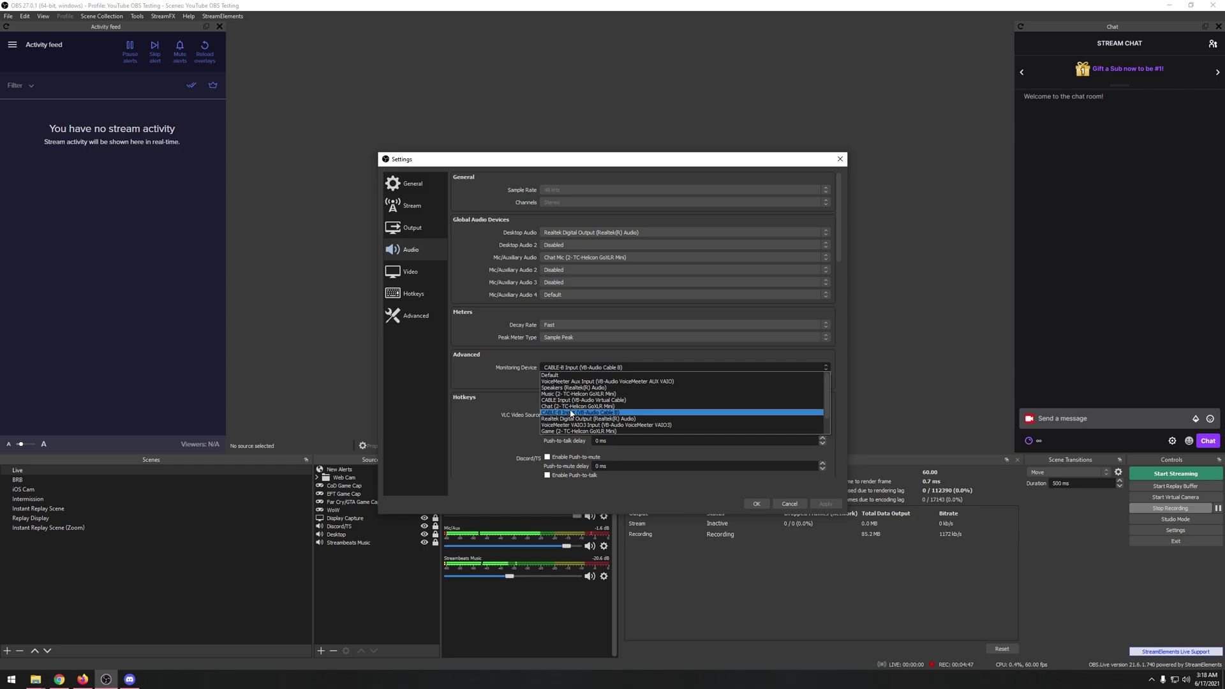
click(511, 374)
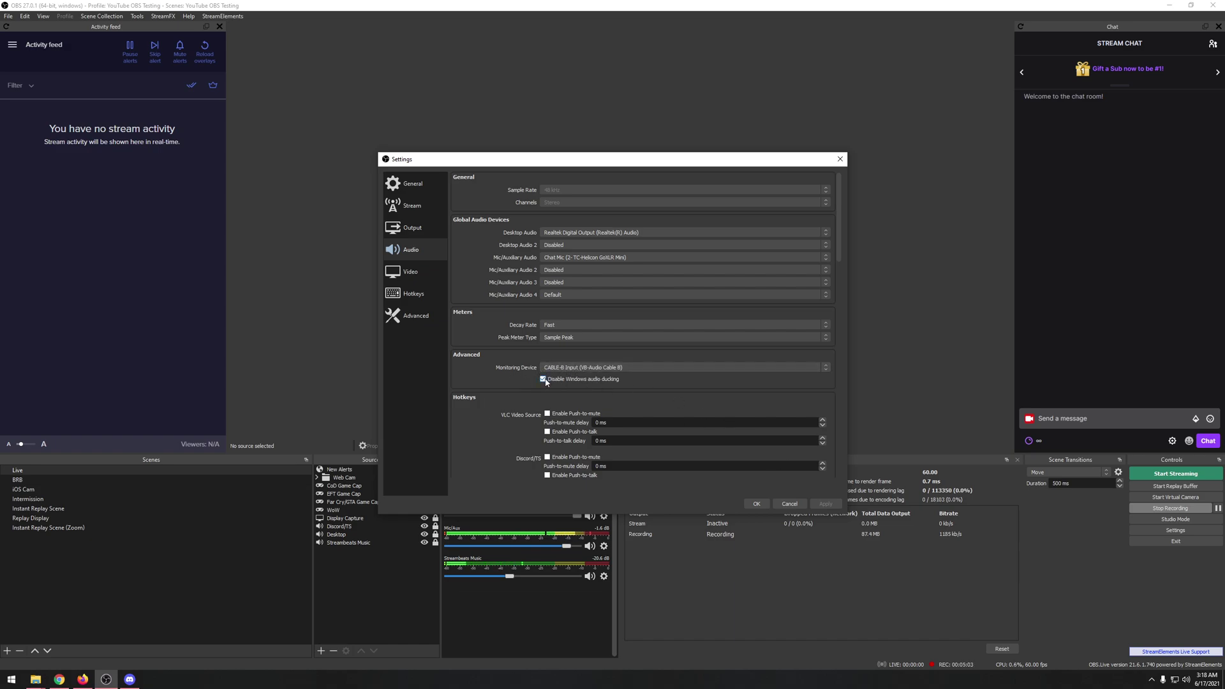
click(756, 503)
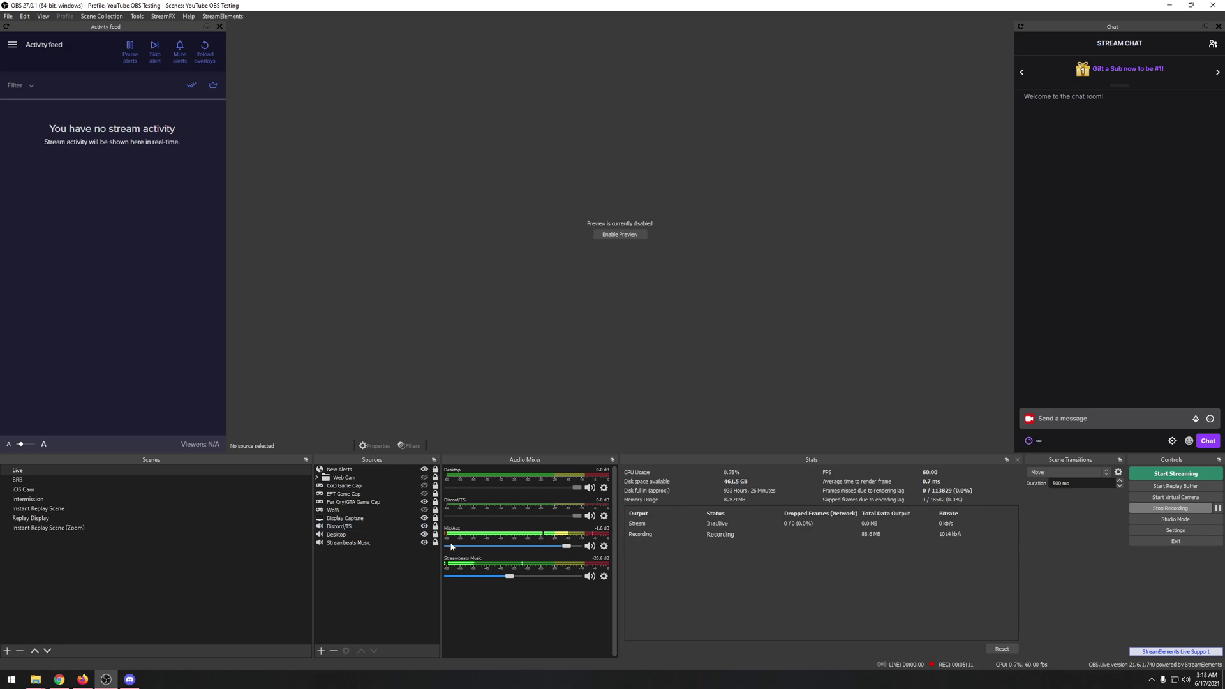
- Review the audio monitoring and sync offset of Mic/Aux in the advanced audio properties
click(604, 546)
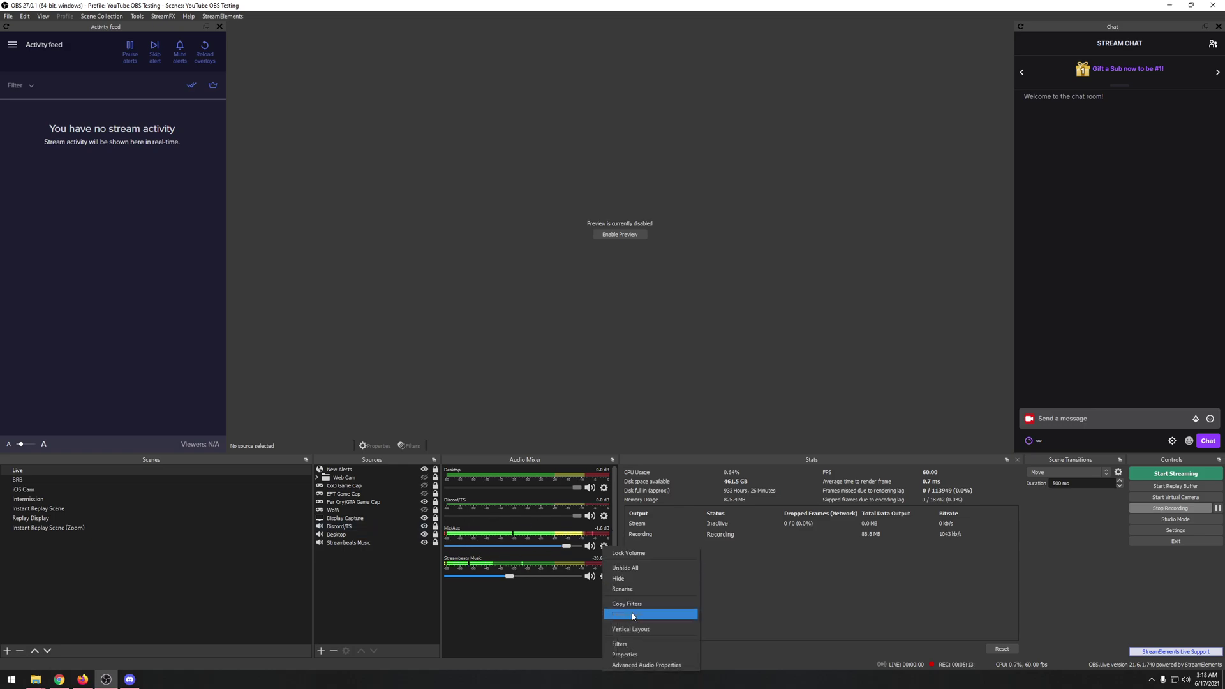
click(638, 666)
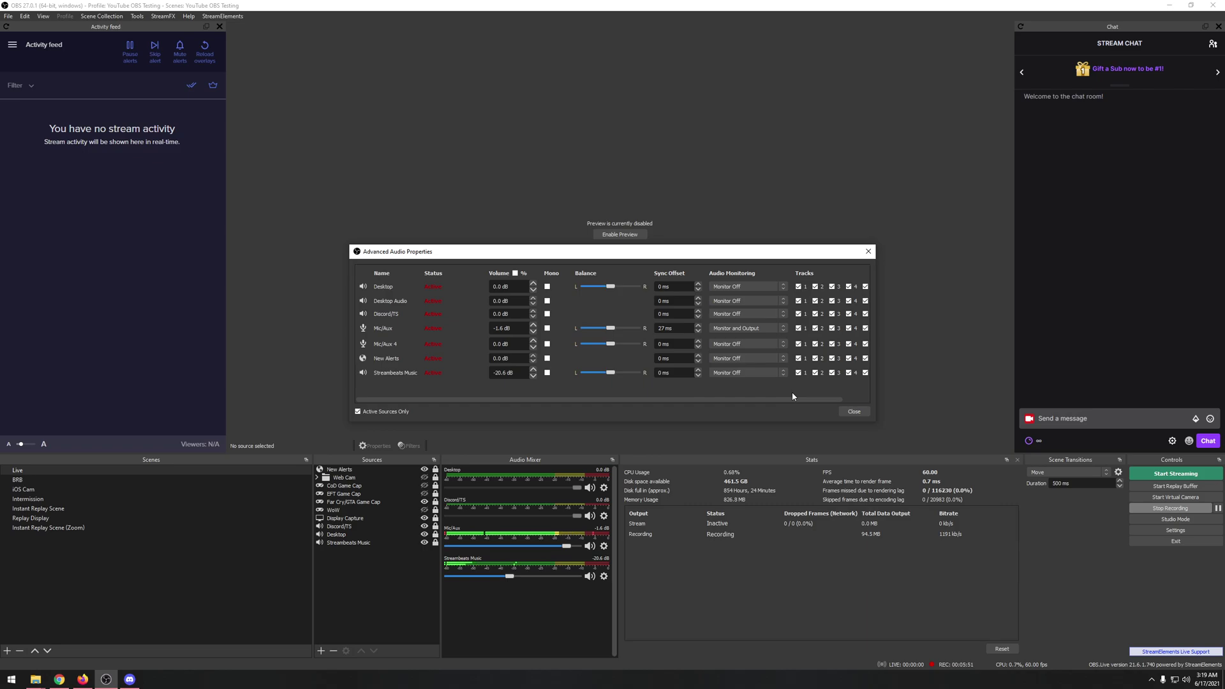
click(854, 412)
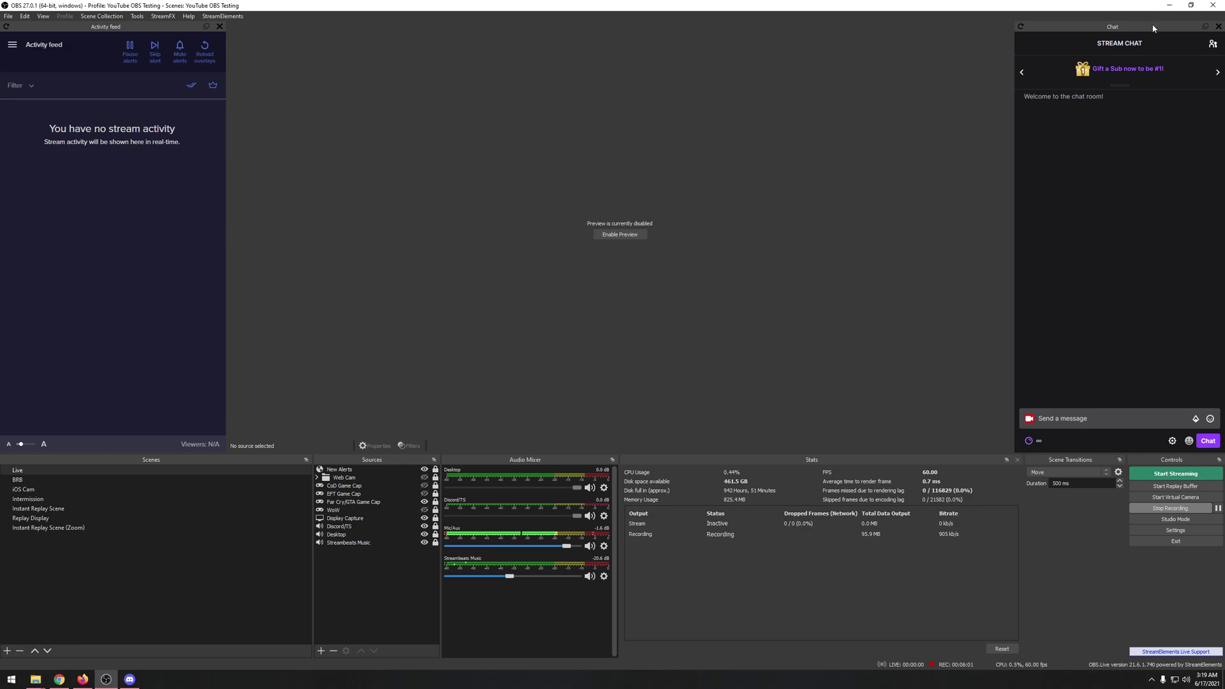
- Switch to Discord and review the input device, input mode and input sensitivity in the Voice & Video settings
click(1168, 9)
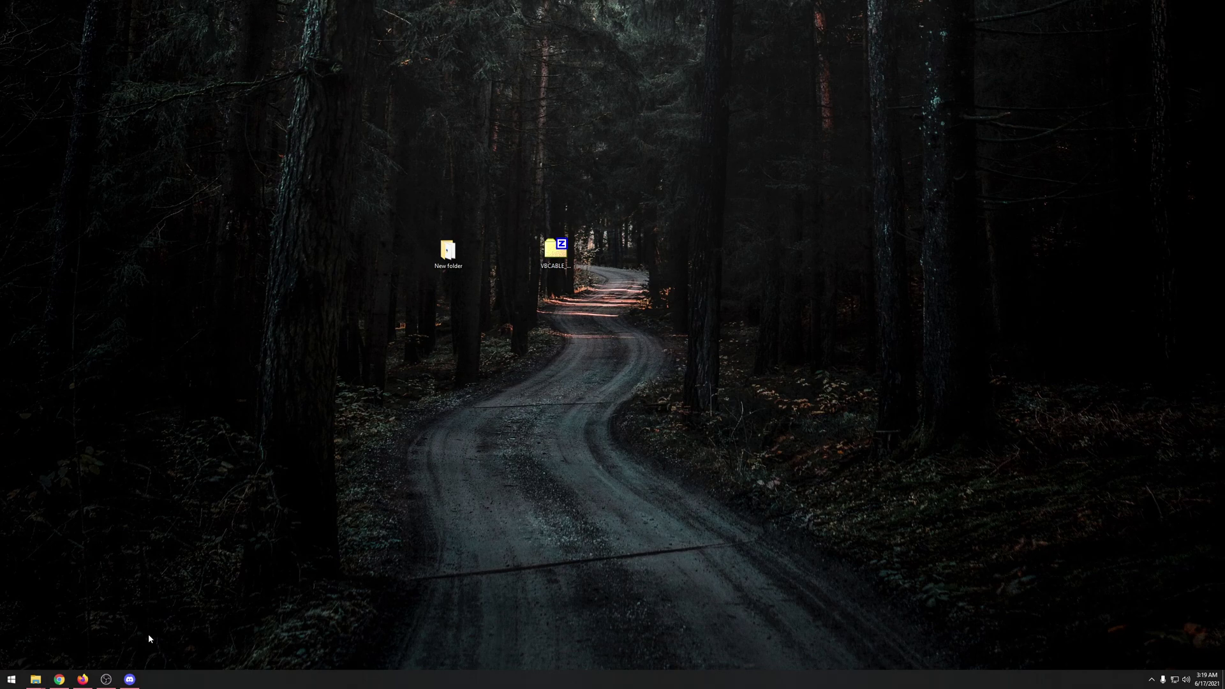
click(128, 681)
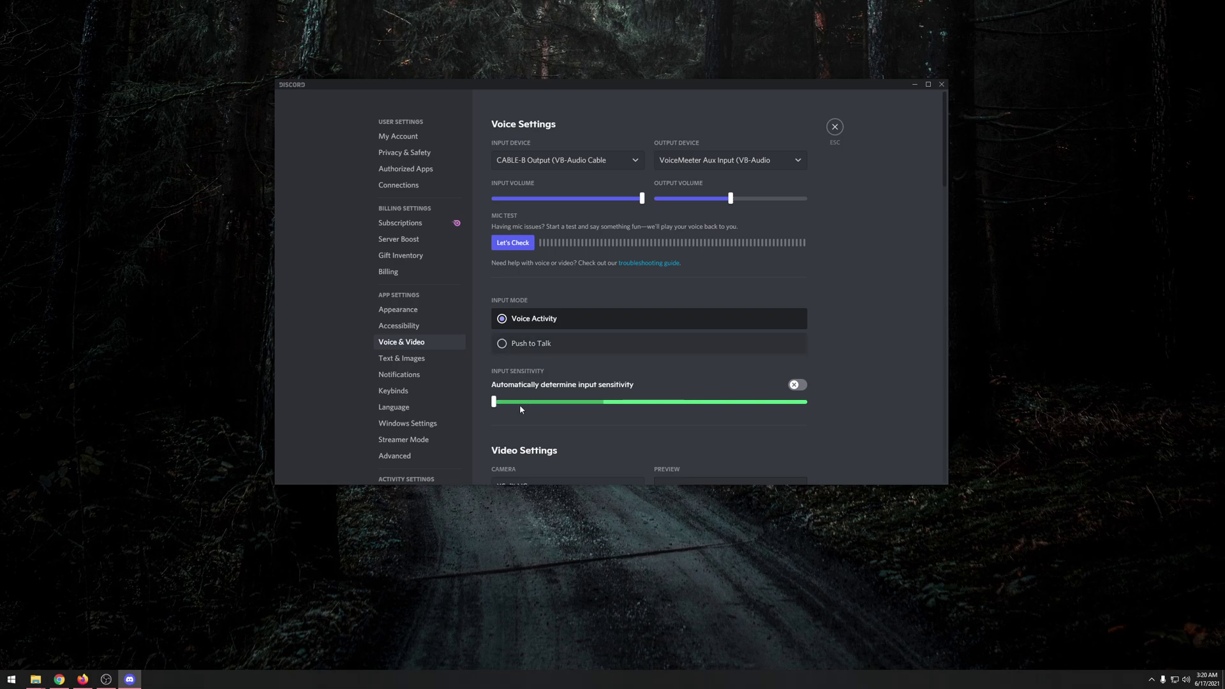
scroll(515, 411, down, 1)
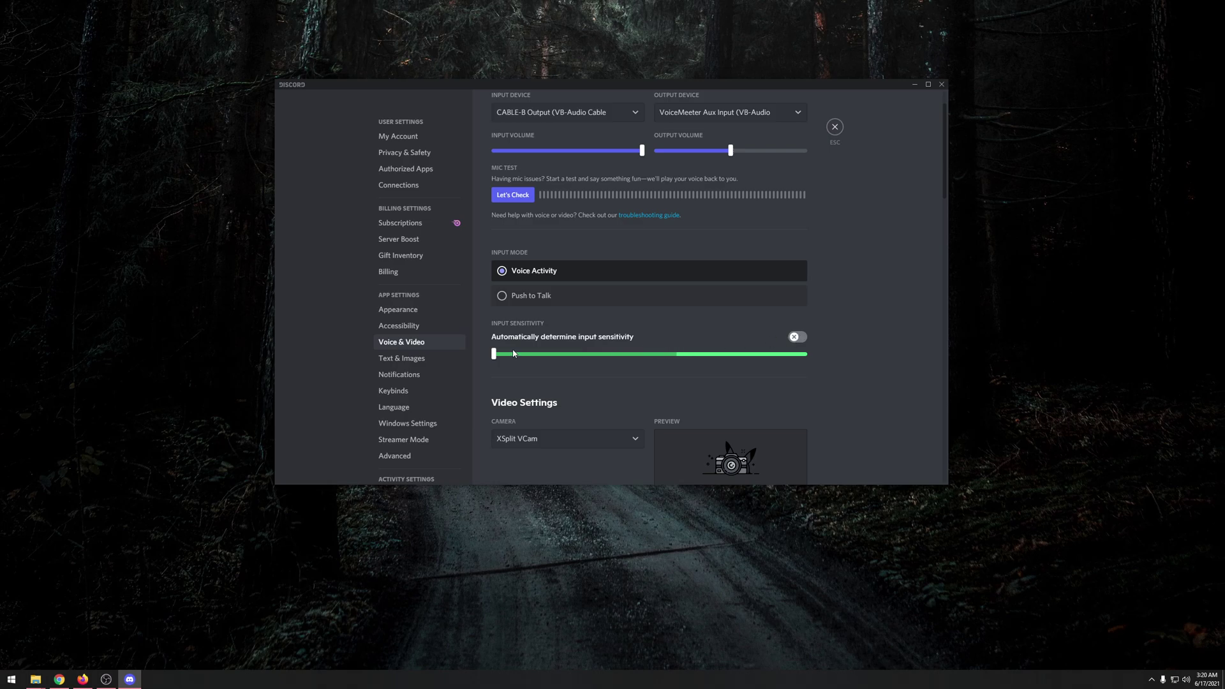
mouse_move(493, 351)
scroll(811, 389, down, 2)
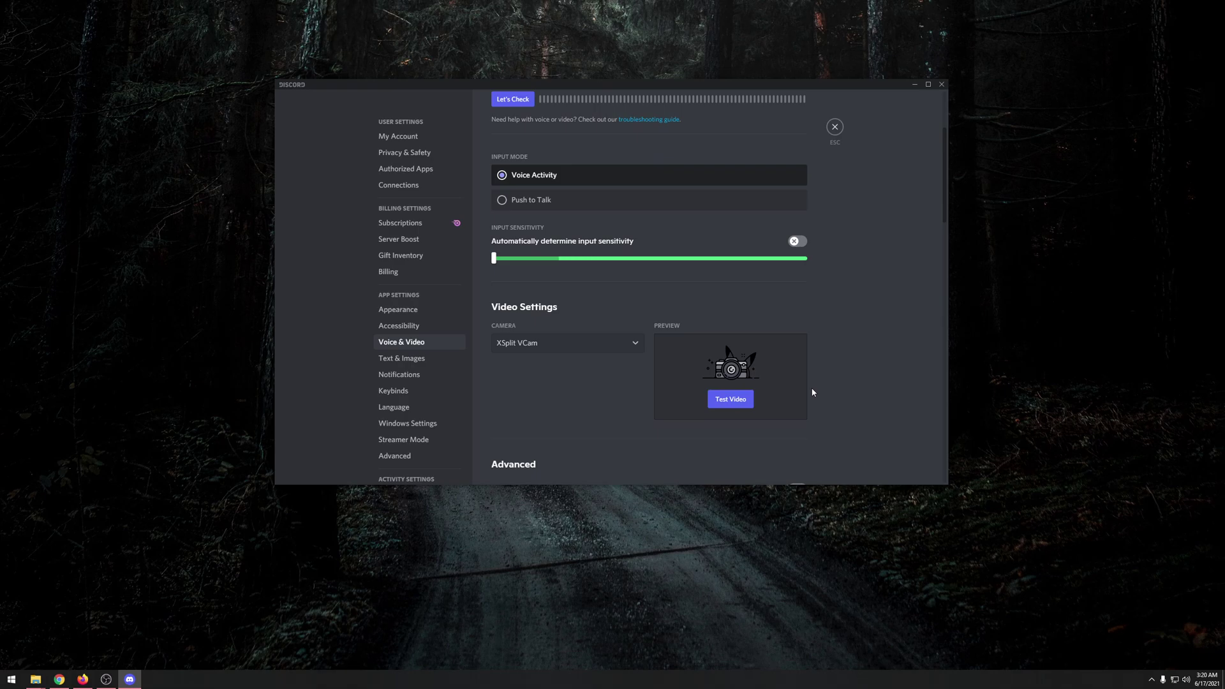
scroll(813, 392, up, 3)
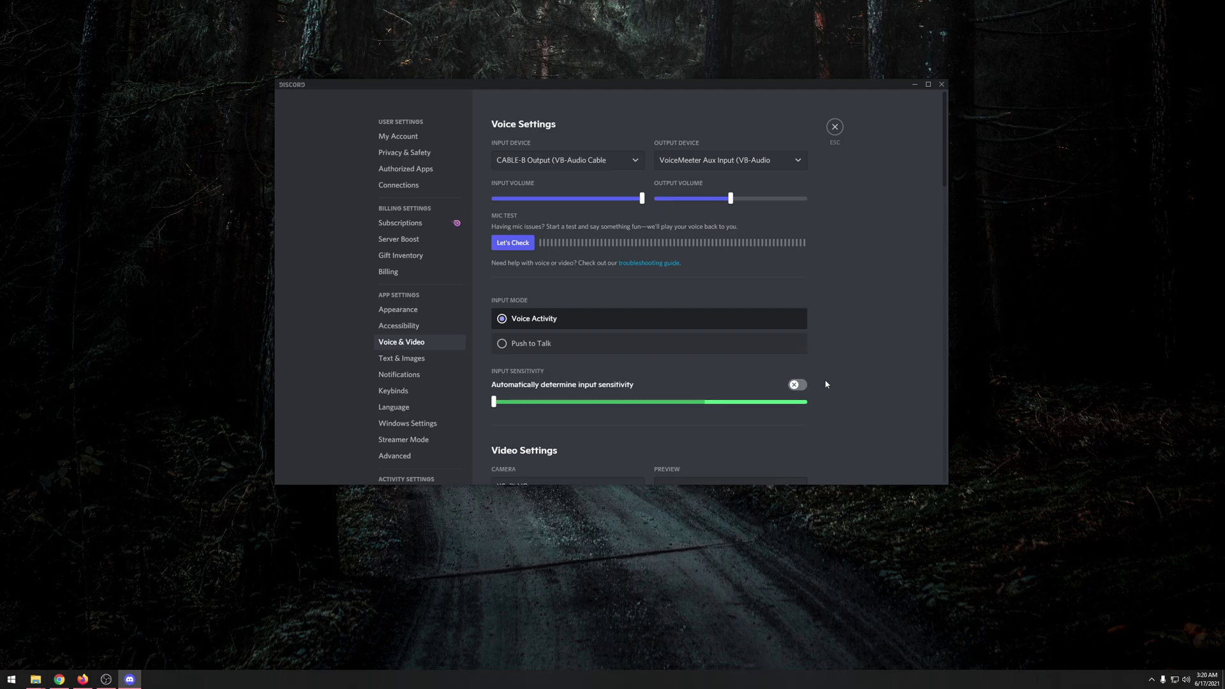
- Examine Discord's advanced voice options, including noise suppression, codecs, echo cancellation, noise reduction, automatic gain control and attenuation
scroll(819, 385, down, 2)
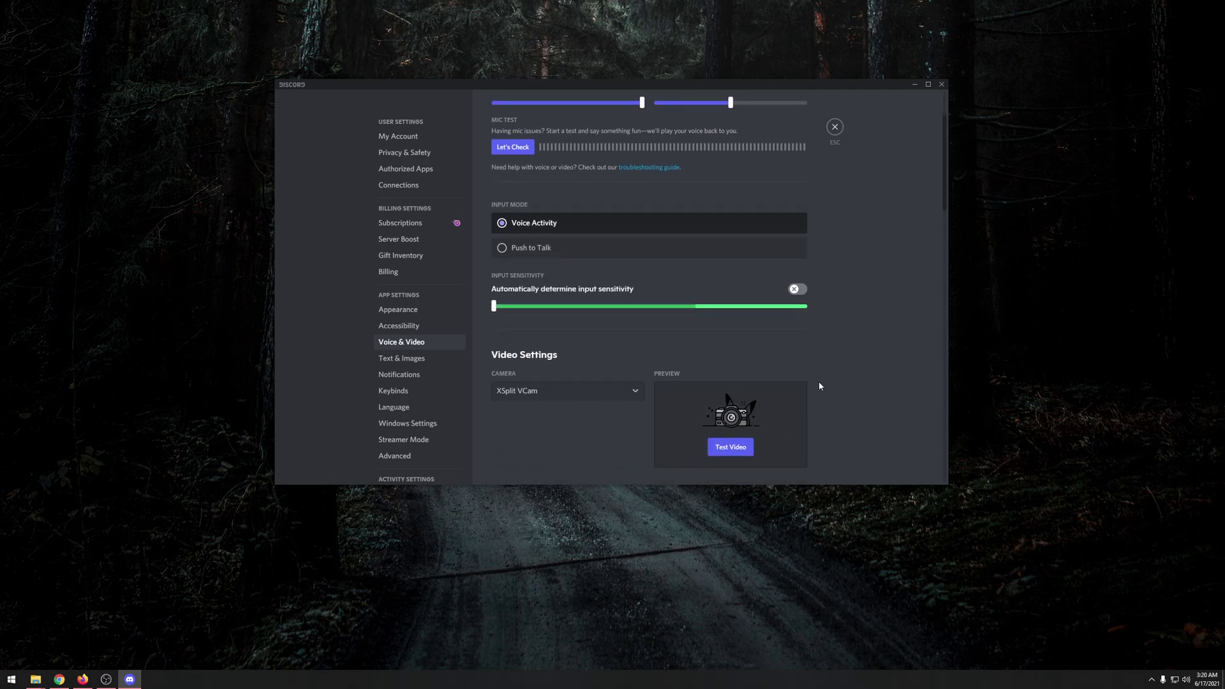
scroll(819, 386, down, 6)
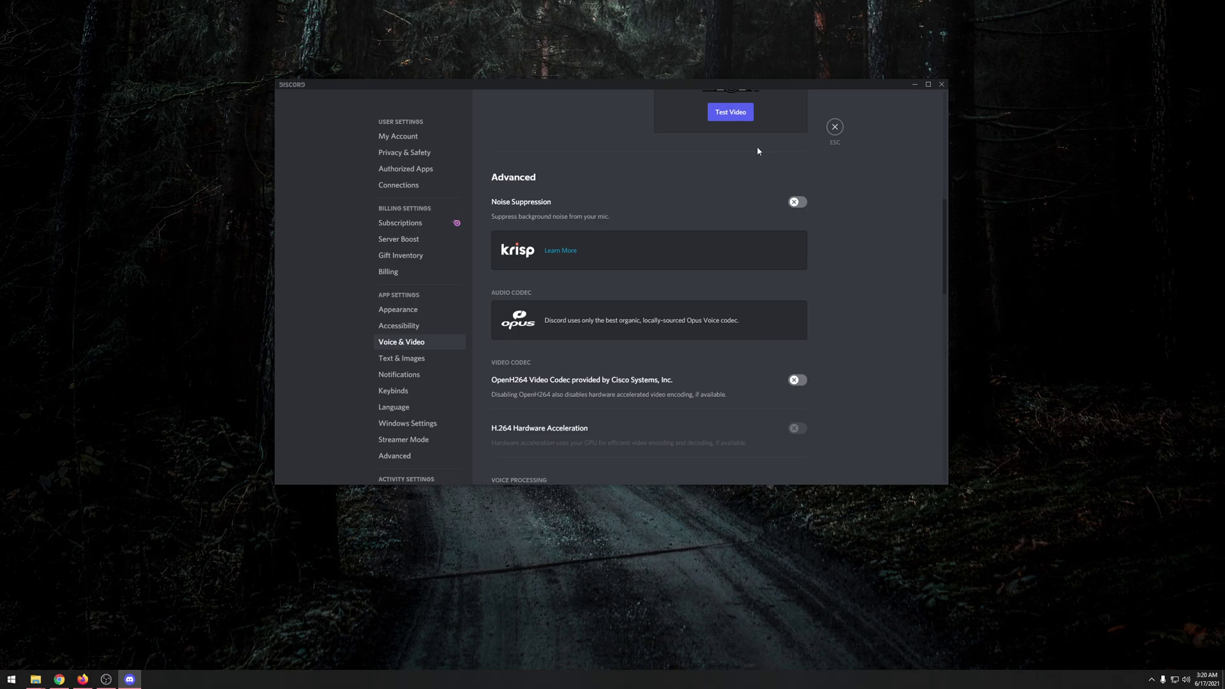
scroll(765, 204, down, 6)
scroll(772, 259, down, 3)
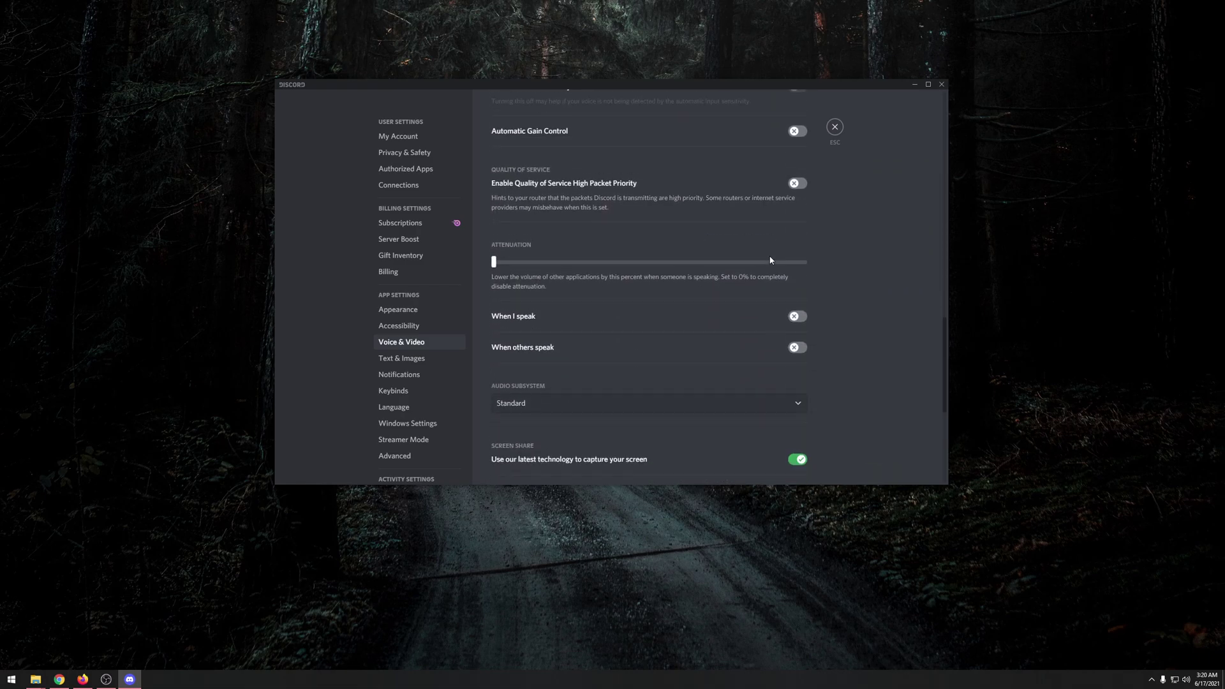
scroll(770, 259, up, 10)
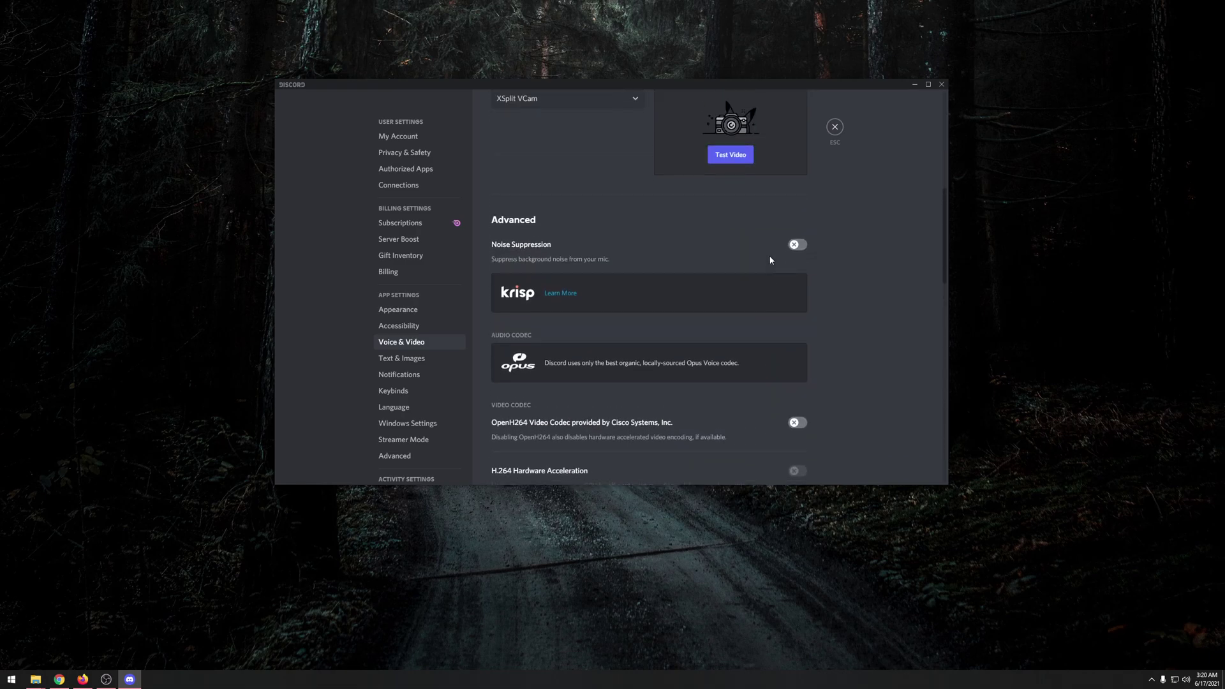
scroll(813, 262, down, 2)
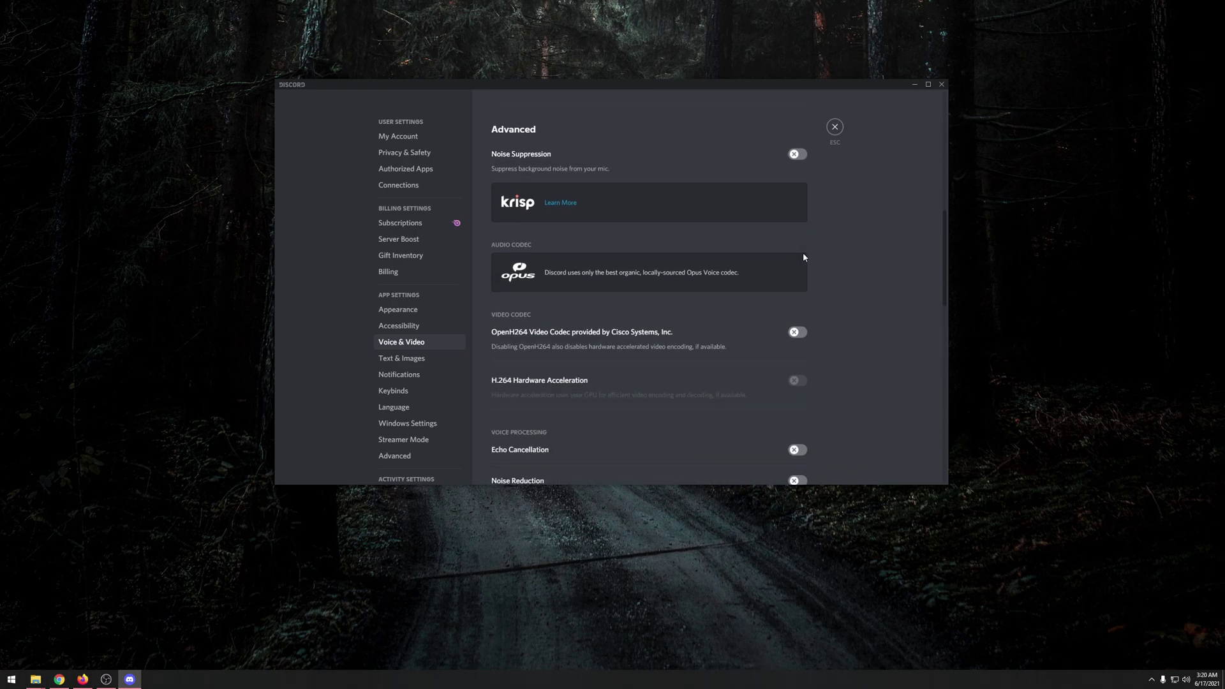
scroll(598, 224, down, 6)
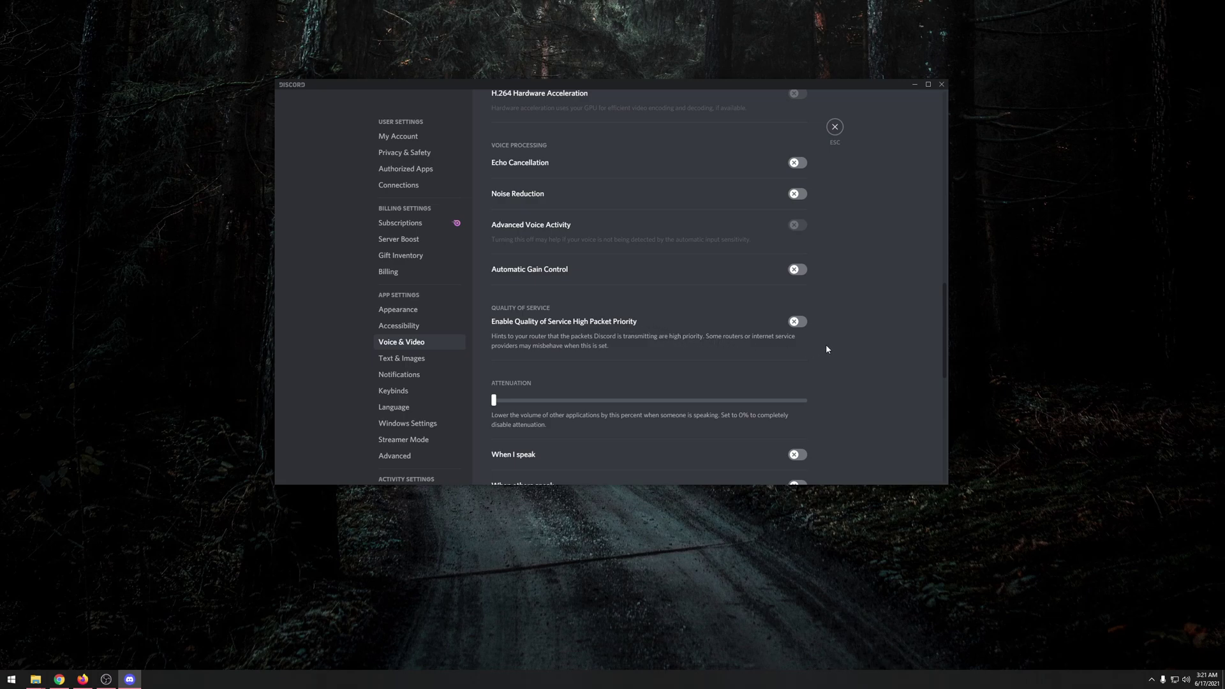
scroll(823, 350, down, 2)
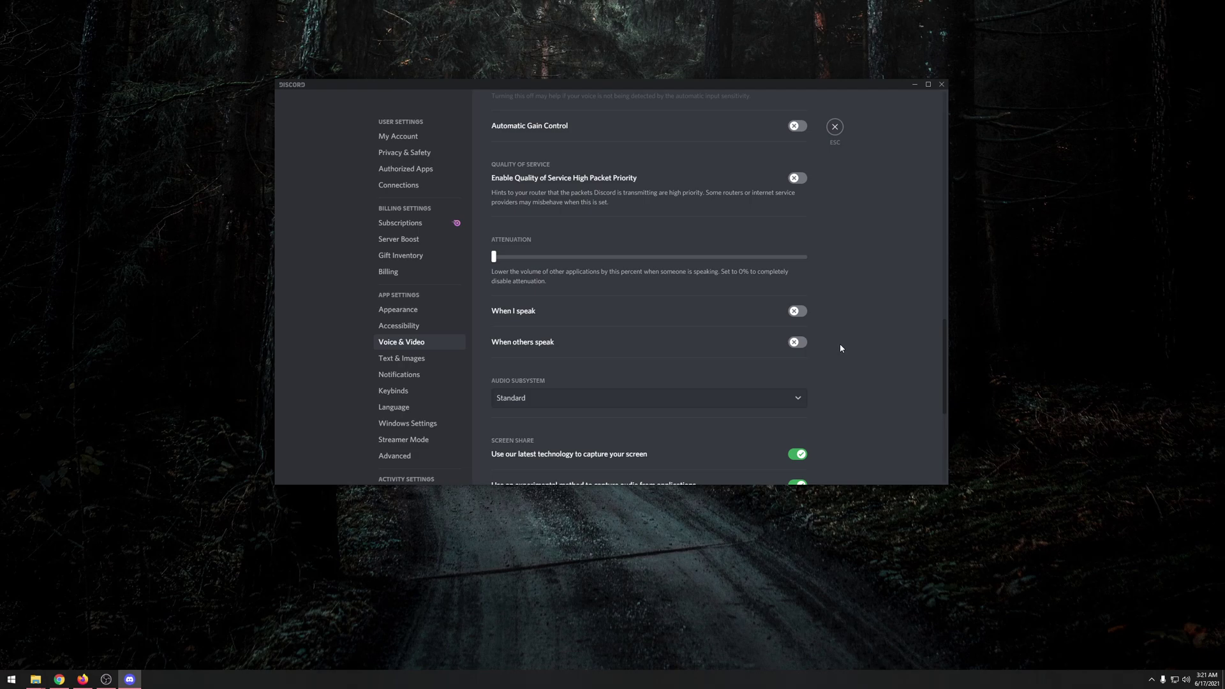
scroll(840, 345, down, 5)
scroll(840, 348, up, 9)
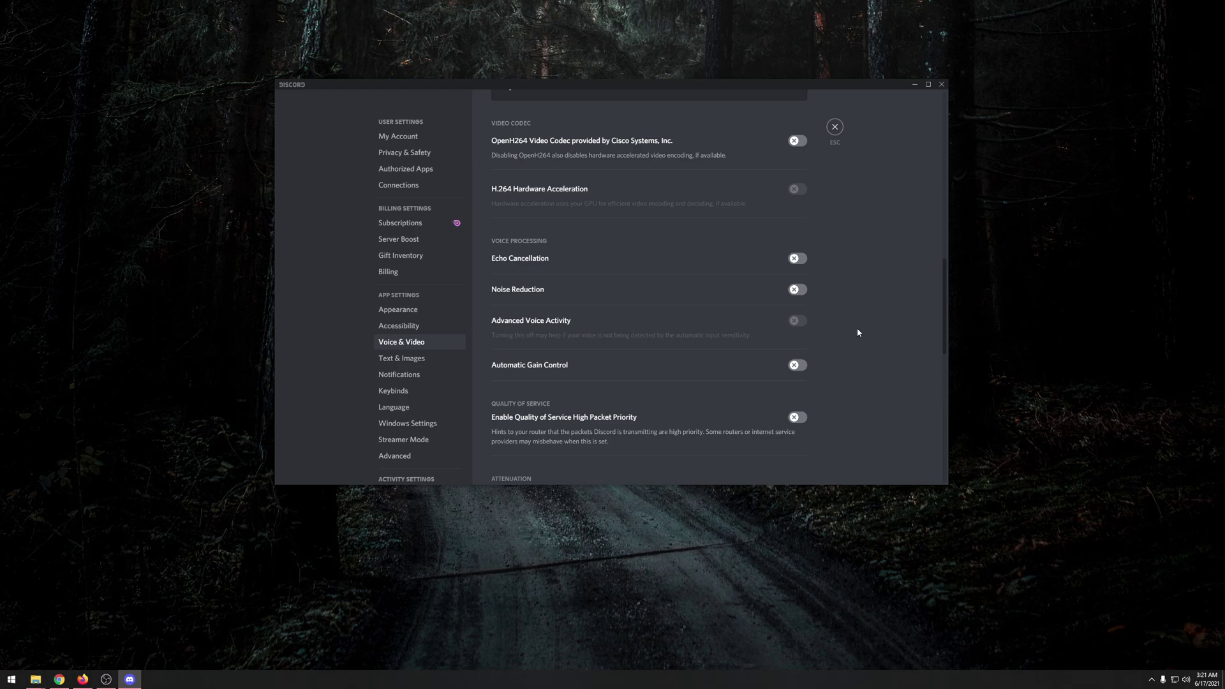
scroll(860, 328, up, 10)
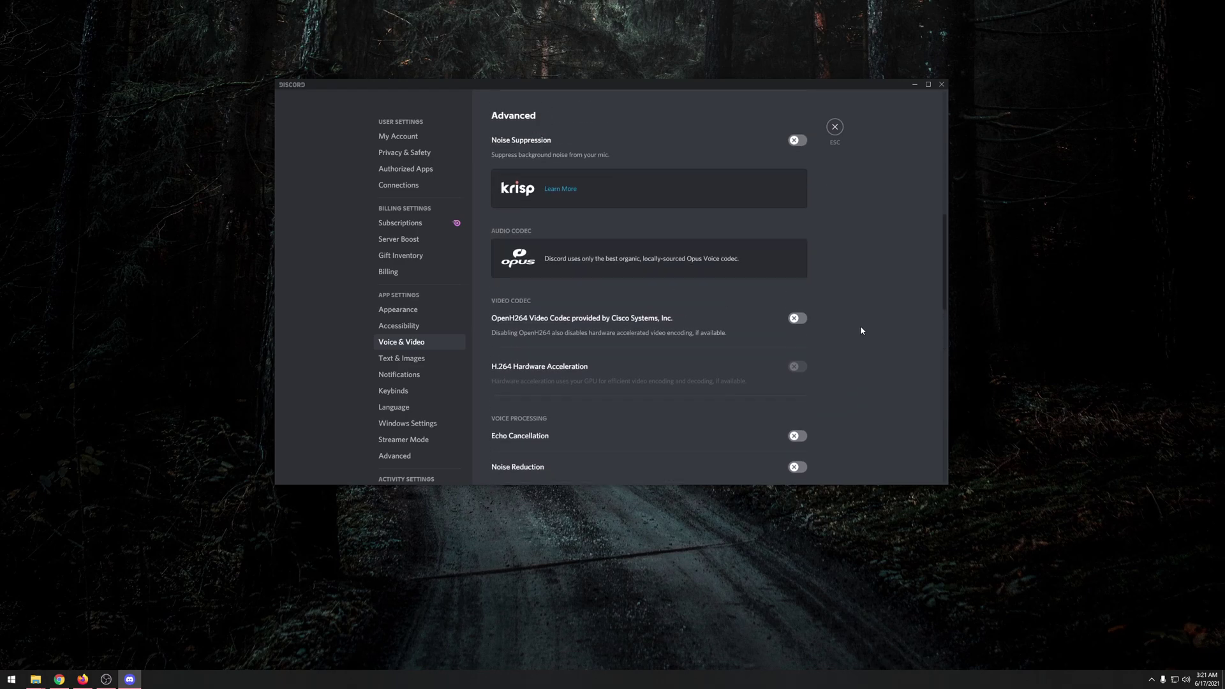
scroll(860, 328, up, 3)
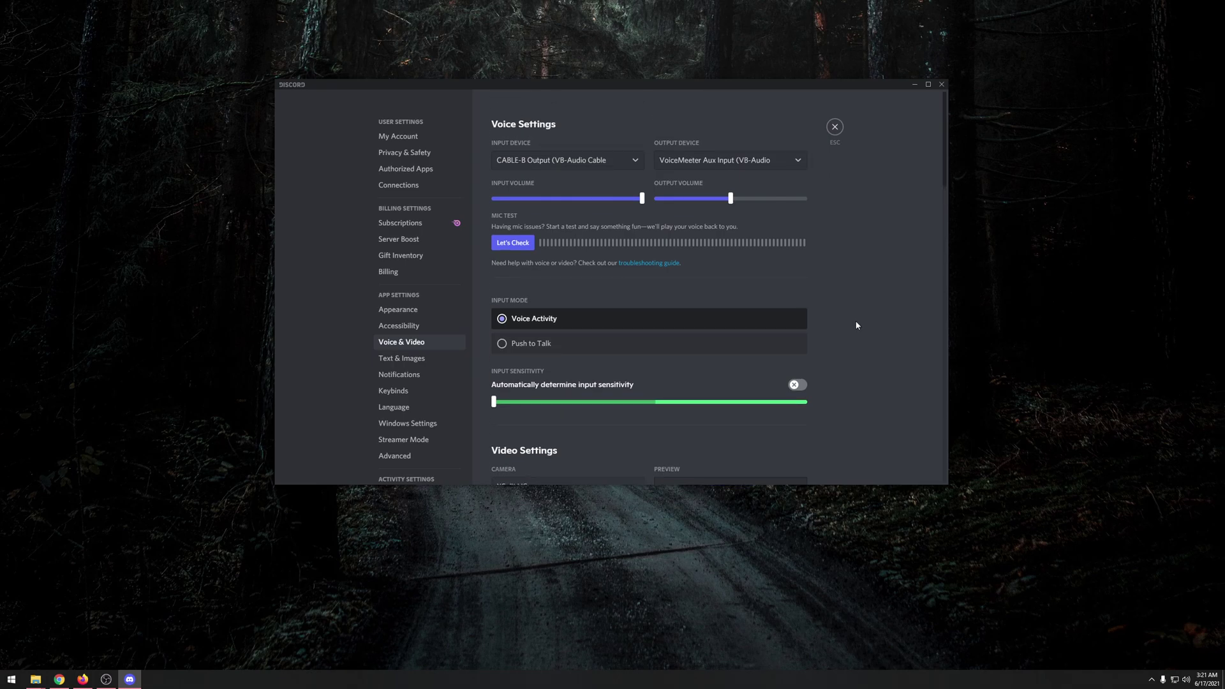
scroll(725, 277, down, 3)
scroll(723, 276, up, 3)
- Switch to the TeamSpeak capture options, lower the voice activity detection threshold to the start of its scale, and apply the change
key(alt+p)
drag(689, 252, 656, 159)
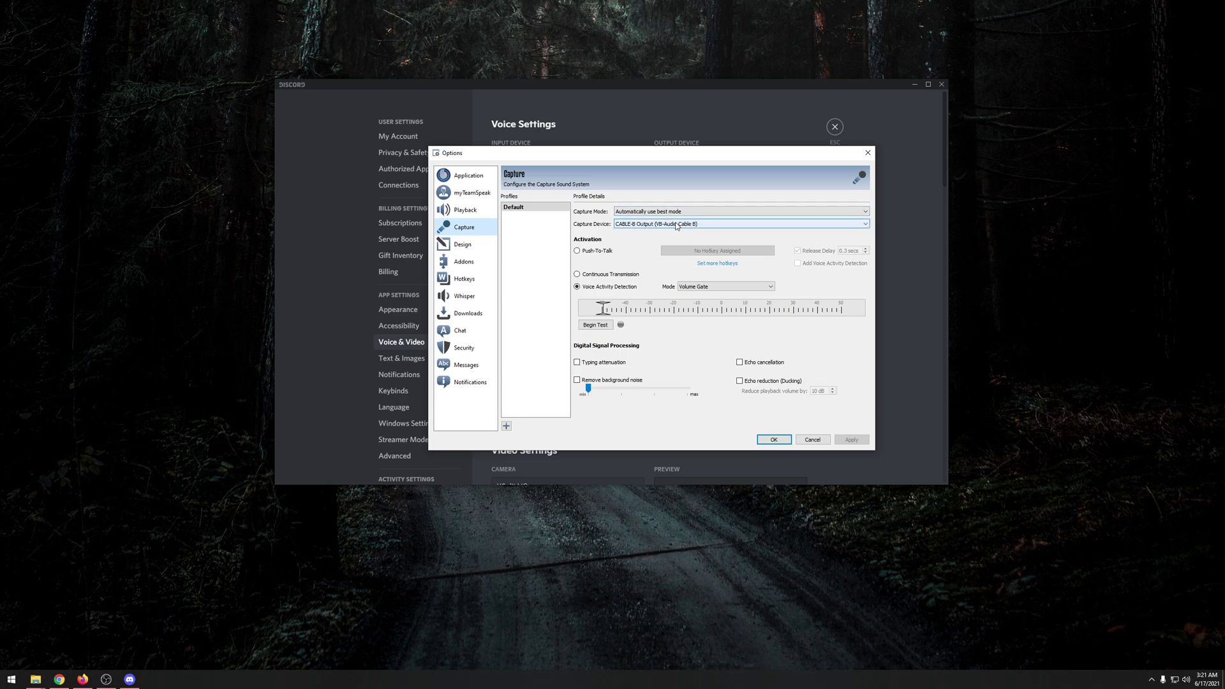
drag(627, 157, 621, 190)
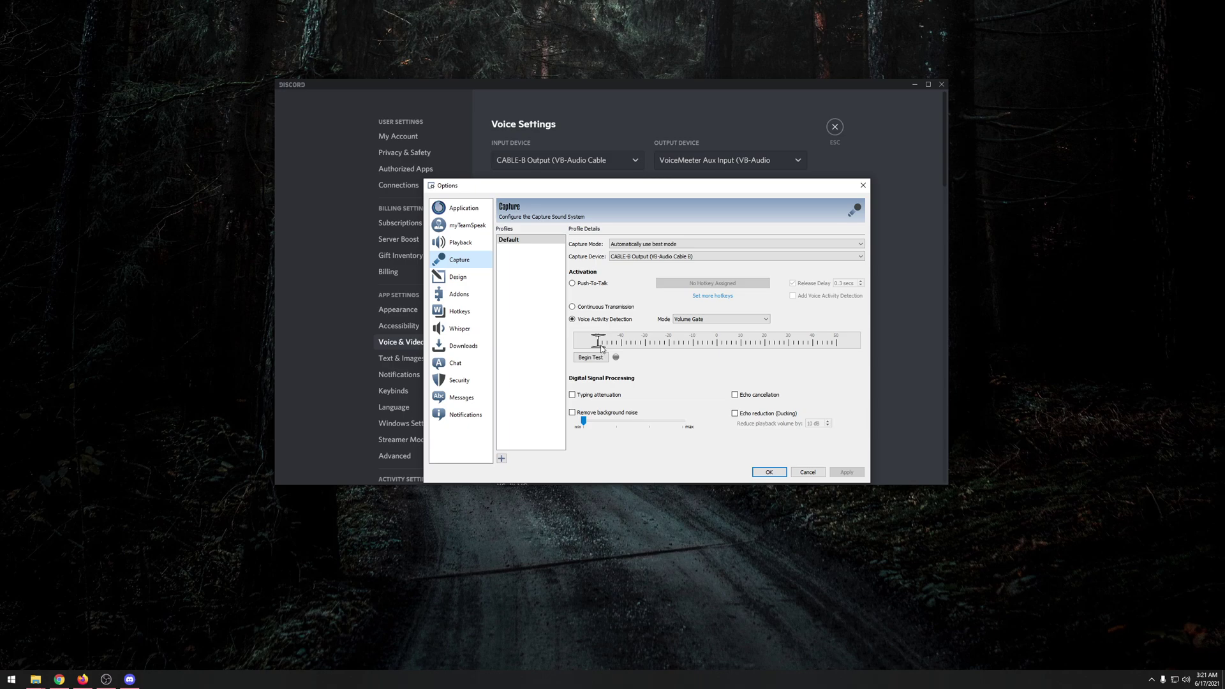
drag(603, 348, 589, 348)
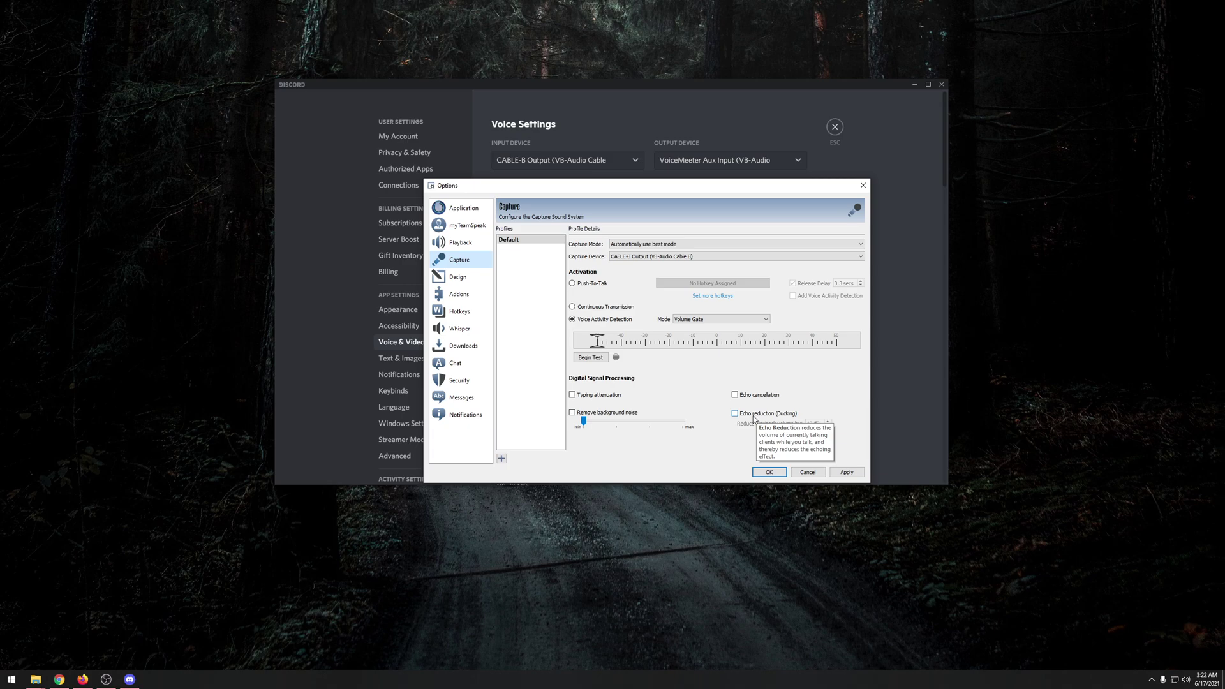
click(849, 473)
click(769, 472)
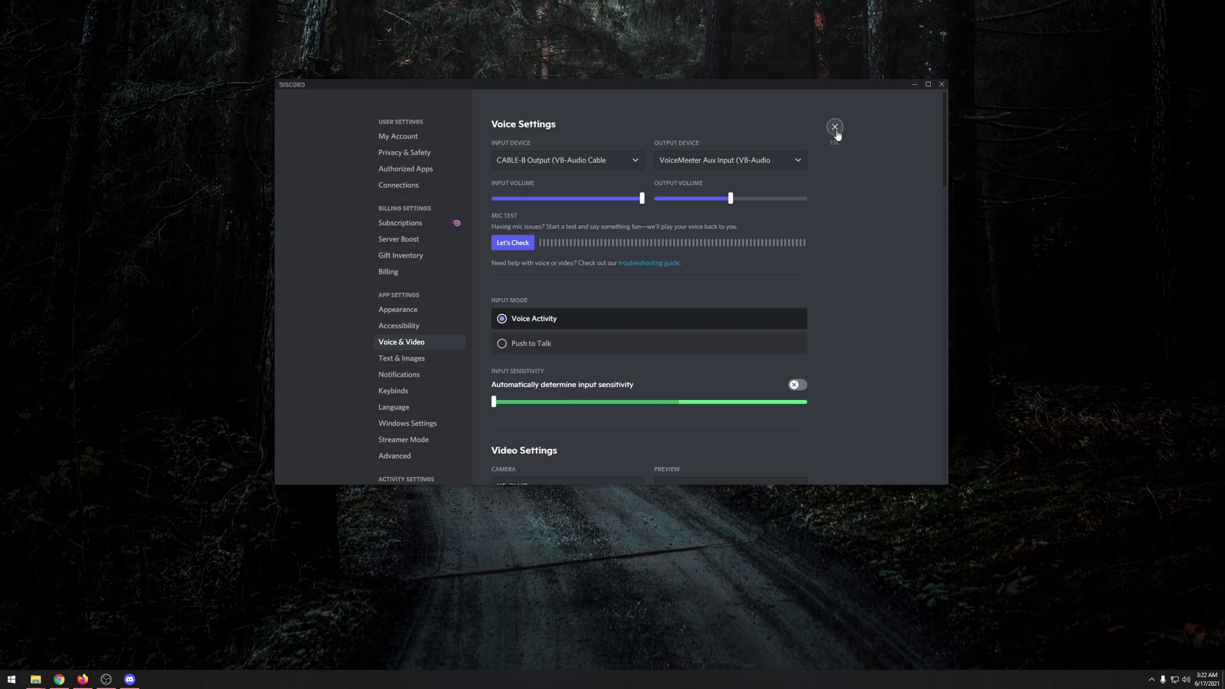
- Switch to Firefox, review the Reddit thread about OBS's noise suppression for Discord and other games, and return to OBS
click(106, 679)
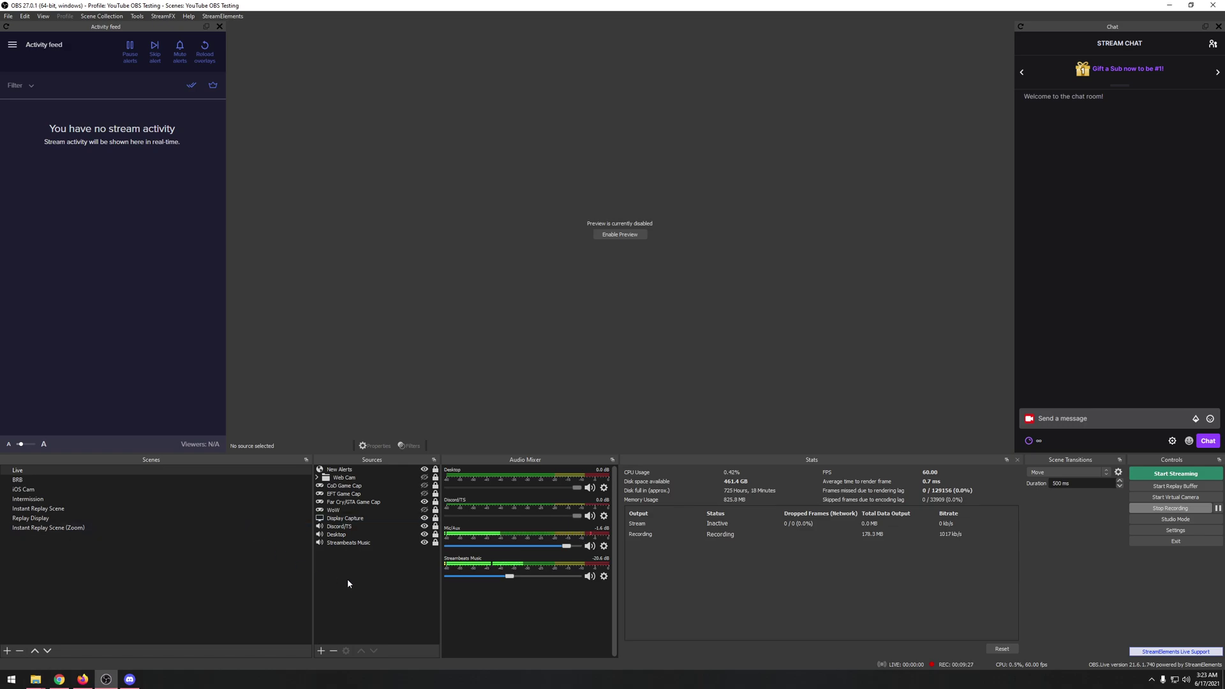
click(82, 679)
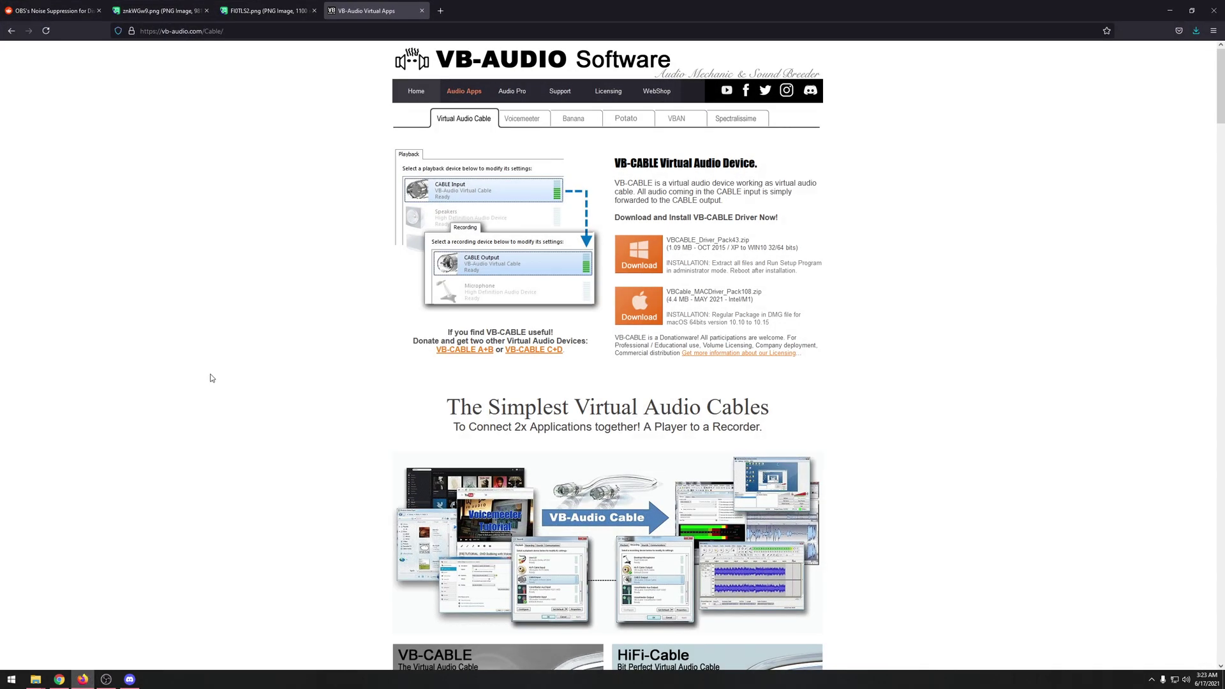
click(51, 10)
scroll(624, 433, down, 2)
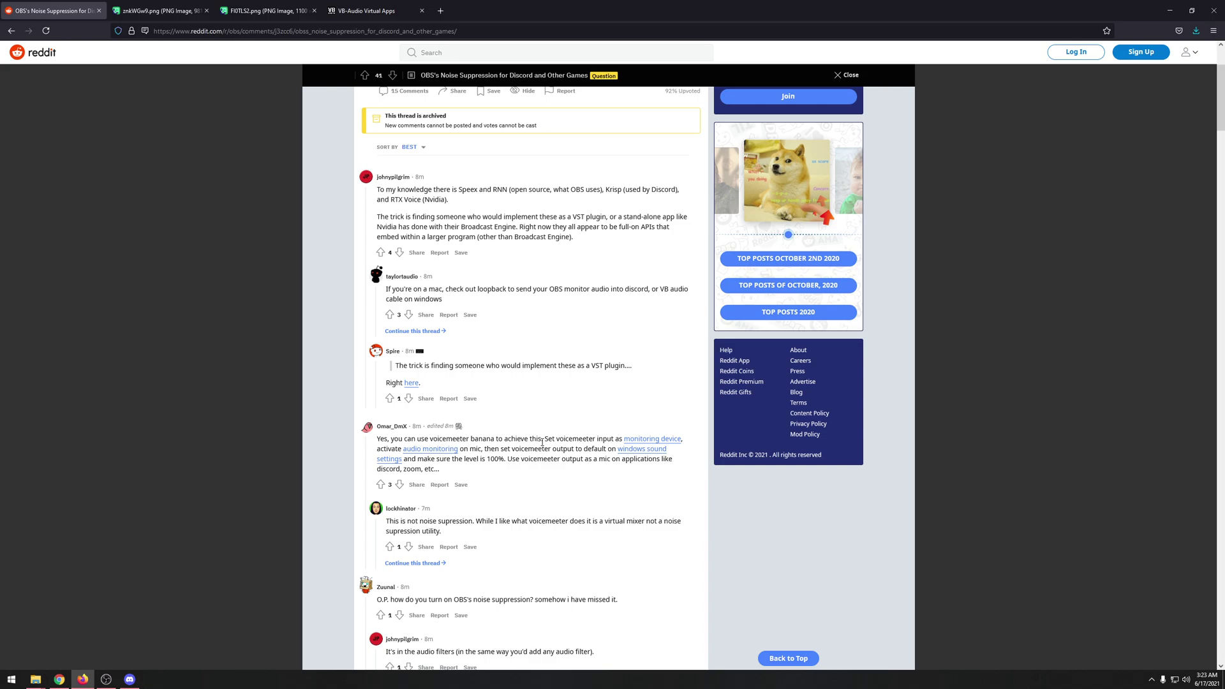
click(1170, 11)
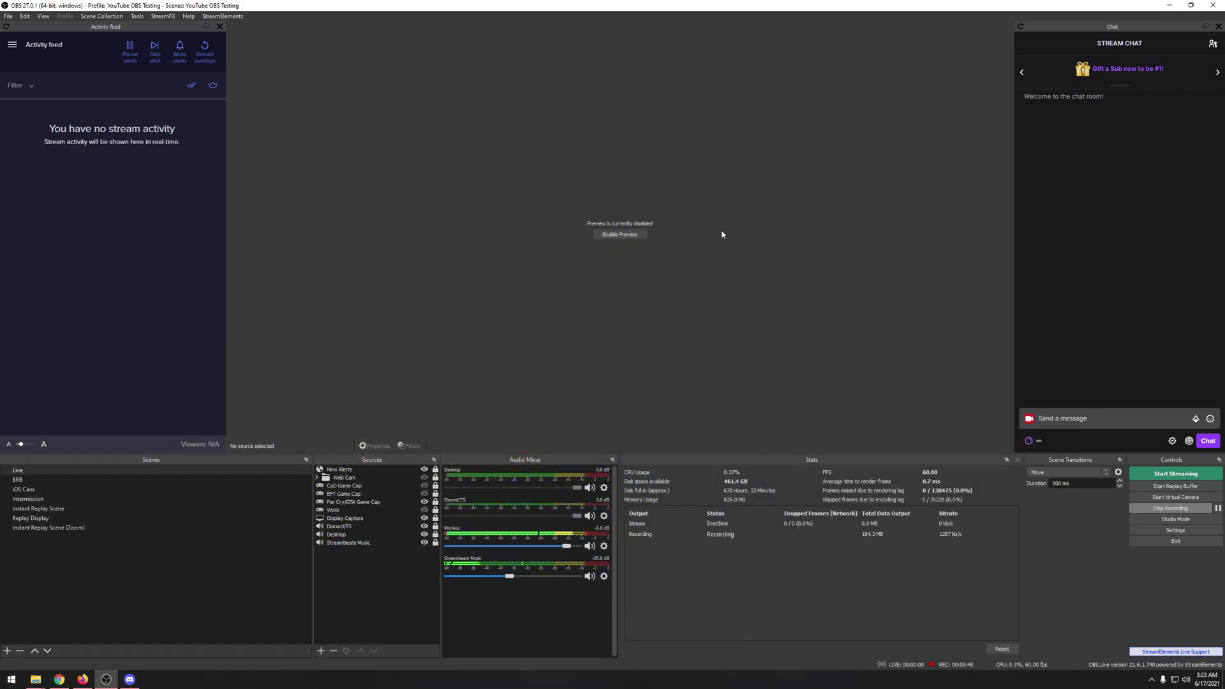